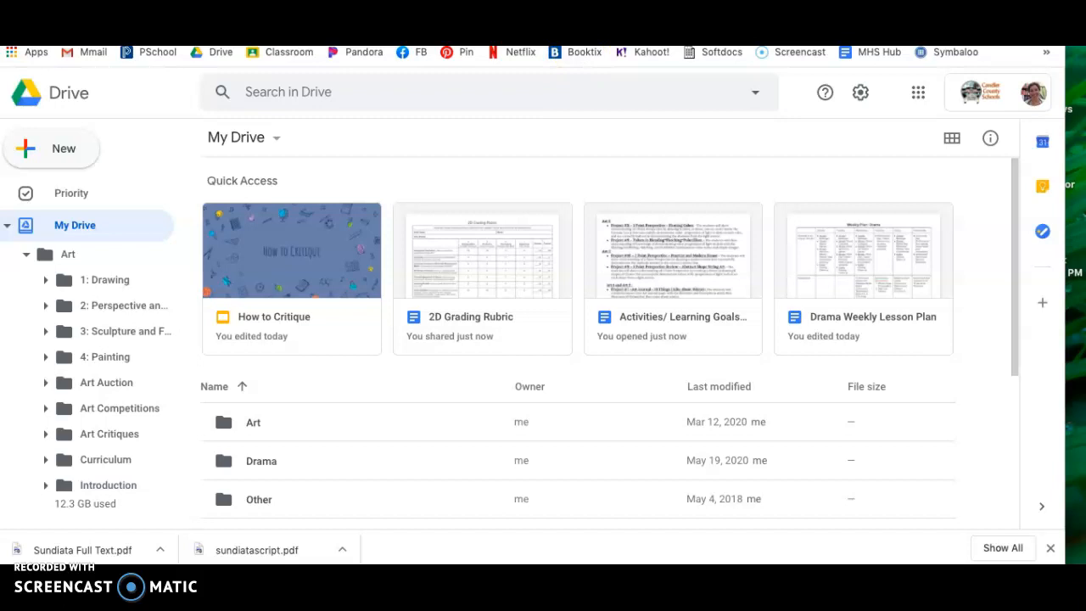
# - Create a new blank Google Docs document from My Drive
pyautogui.click(39, 163)
pyautogui.click(96, 261)
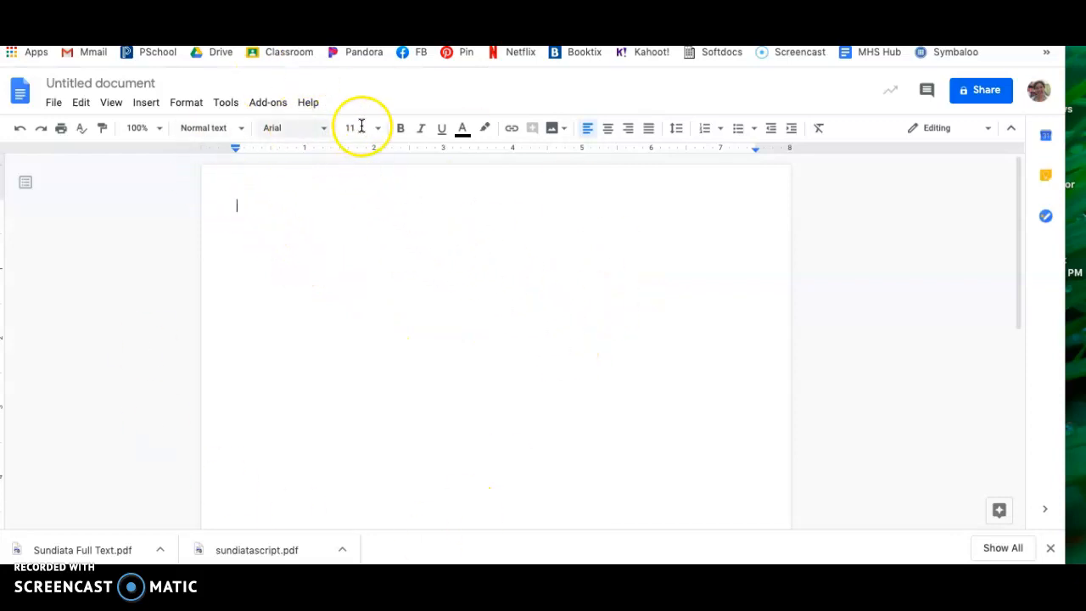
# - Set the blank document's text to Times at size 12 with double line spacing
pyautogui.click(324, 126)
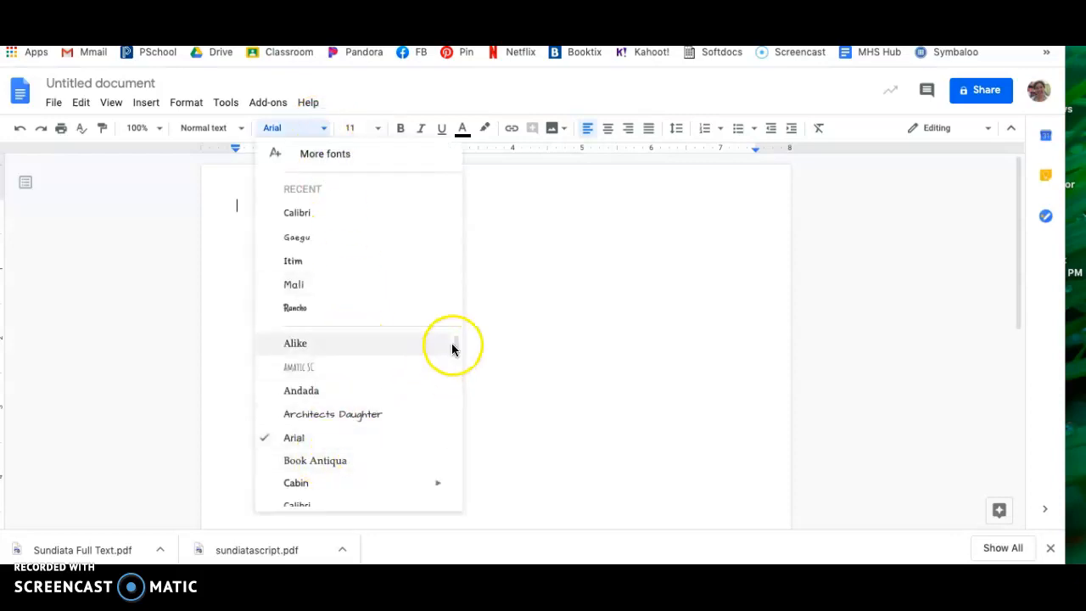
pyautogui.moveTo(454, 341); pyautogui.dragTo(459, 488)
pyautogui.click(376, 451)
pyautogui.click(377, 129)
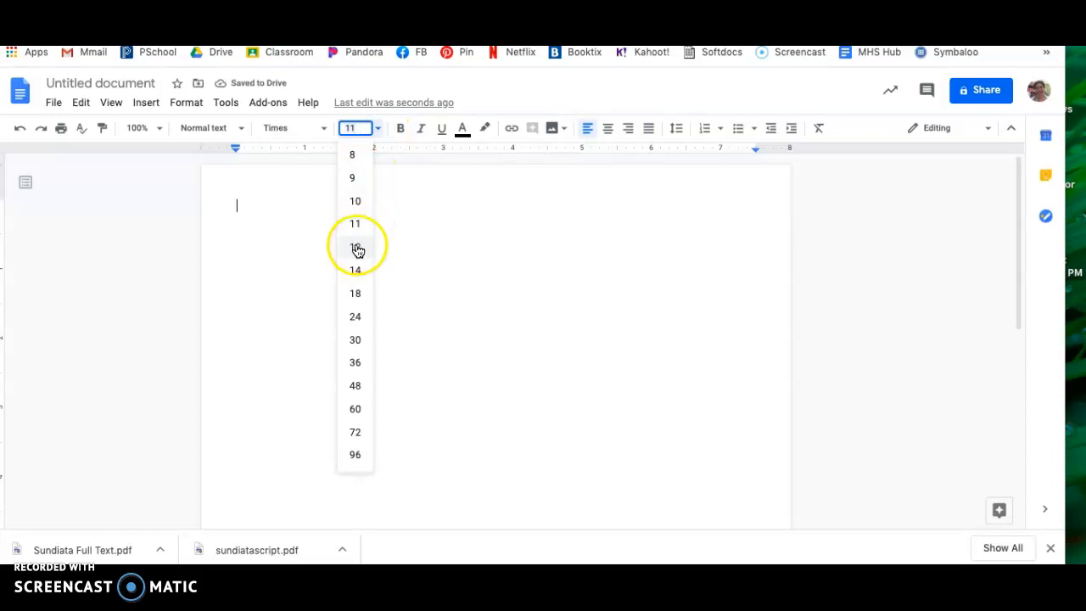
pyautogui.click(357, 246)
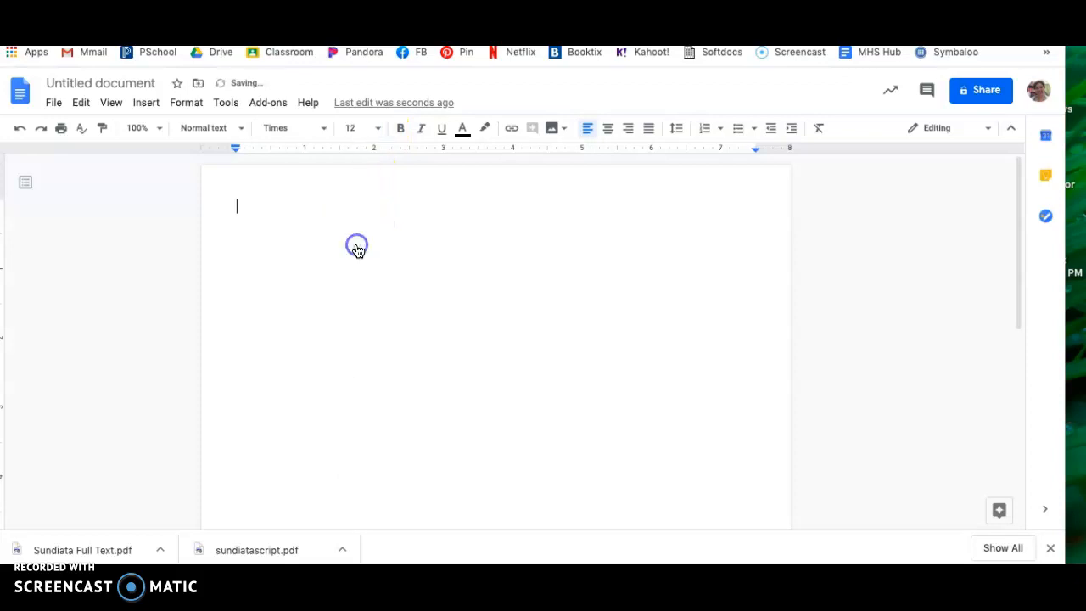
pyautogui.click(679, 130)
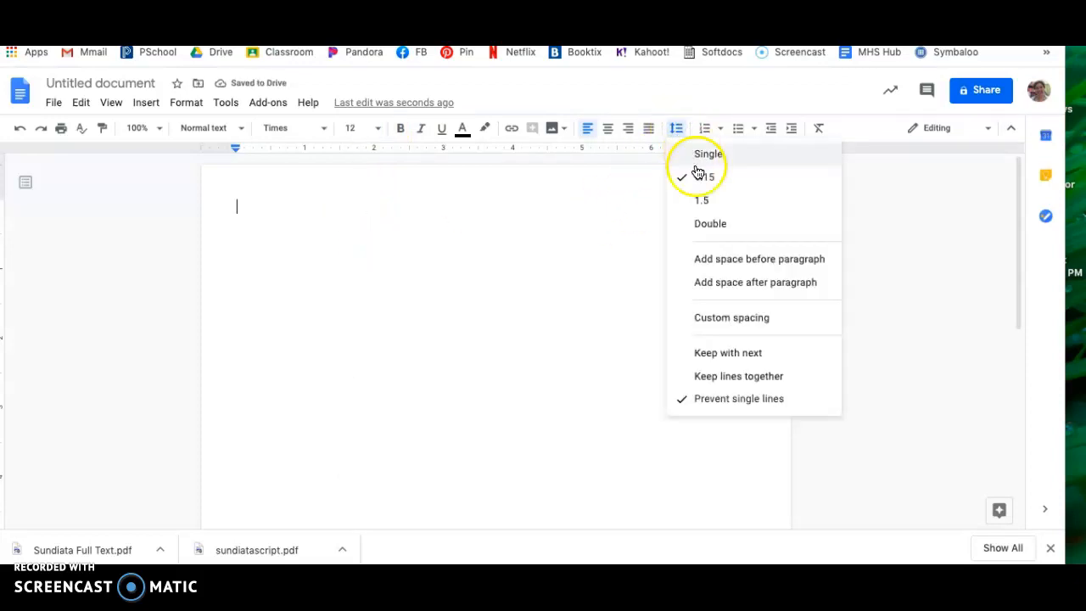
pyautogui.click(717, 228)
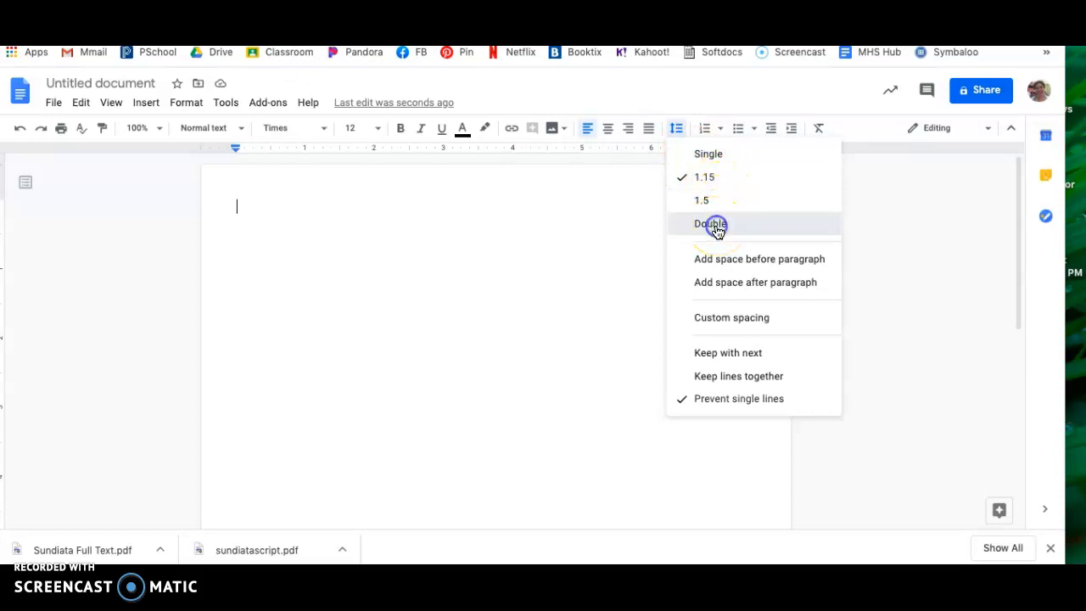
# - Enter four heading lines at the start of the page: the student's name, the teacher's name, "Art I" and "January 10, 2021"
pyautogui.click(246, 213)
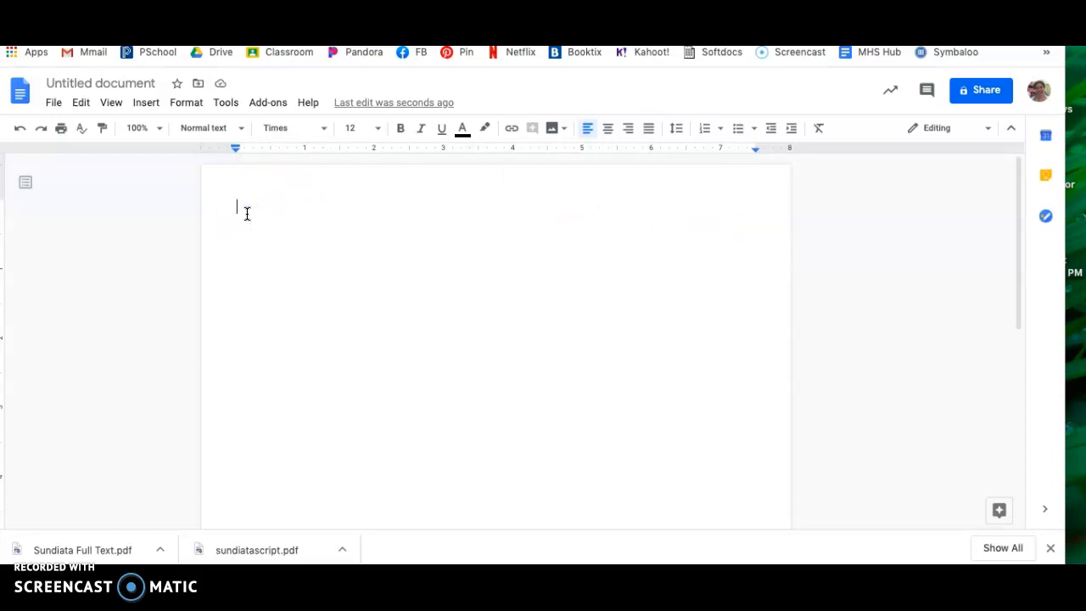
pyautogui.write('Joe Shmoe')
pyautogui.press('Return')
pyautogui.write("Mrs. O'")
pyautogui.write('Conner')
pyautogui.press('Return')
pyautogui.write('Art')
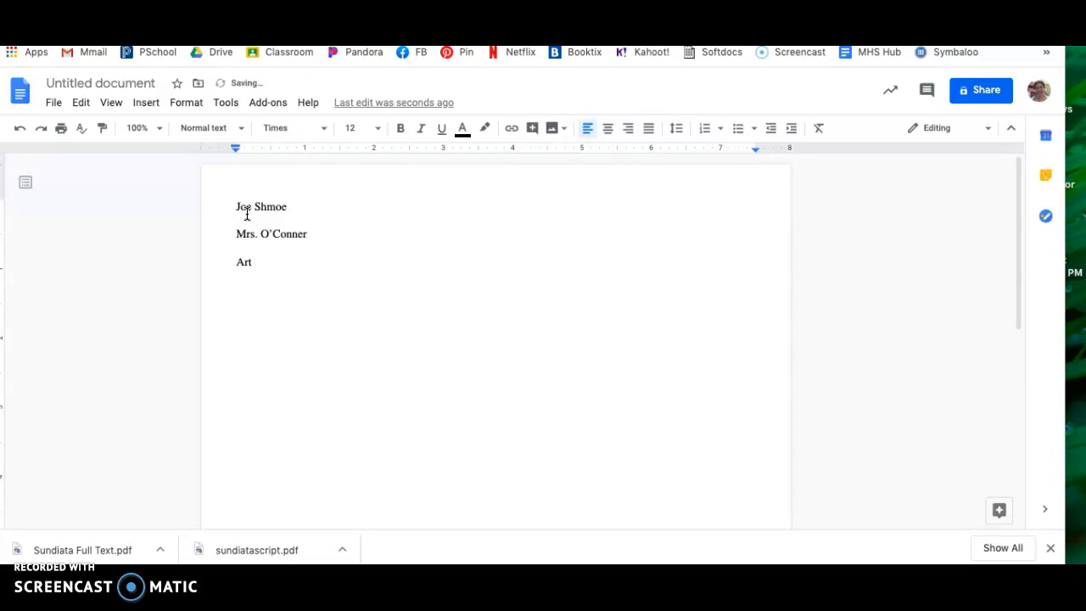
pyautogui.write(' I')
pyautogui.press('Return')
pyautogui.write('January 10, 2021')
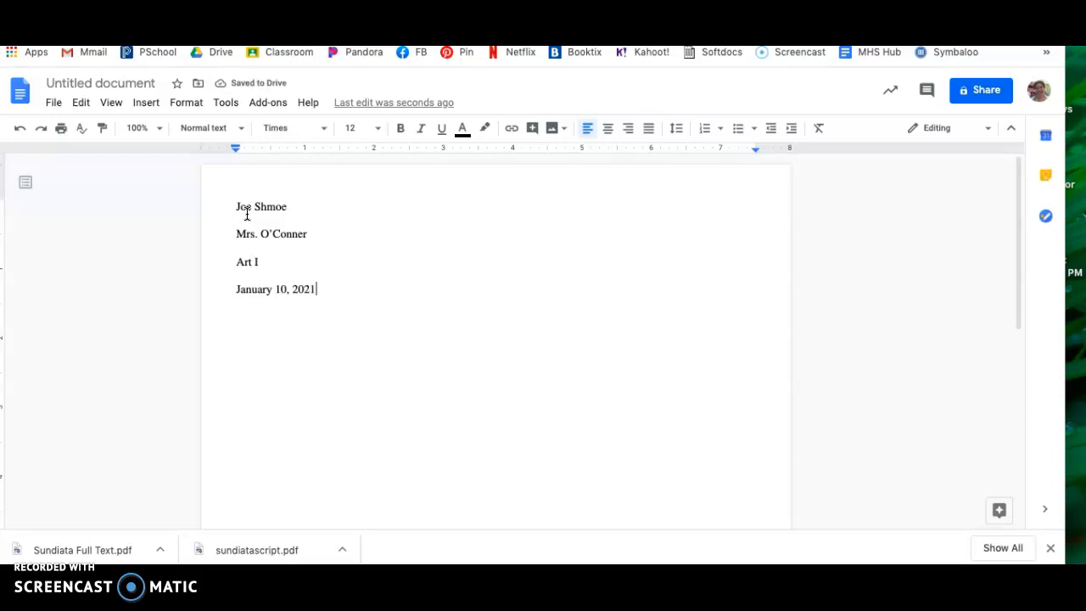
# - Add the title line "Line Art Critique" below the date
pyautogui.press('Return')
pyautogui.write('Art Critique')
pyautogui.press('Left')
pyautogui.press('Left')
pyautogui.press('Left')
pyautogui.press('Left')
pyautogui.press('Left')
pyautogui.press('Left')
pyautogui.press('Left')
pyautogui.press('Left')
pyautogui.press('Left')
pyautogui.press('Left')
pyautogui.press('Left')
pyautogui.press('Left')
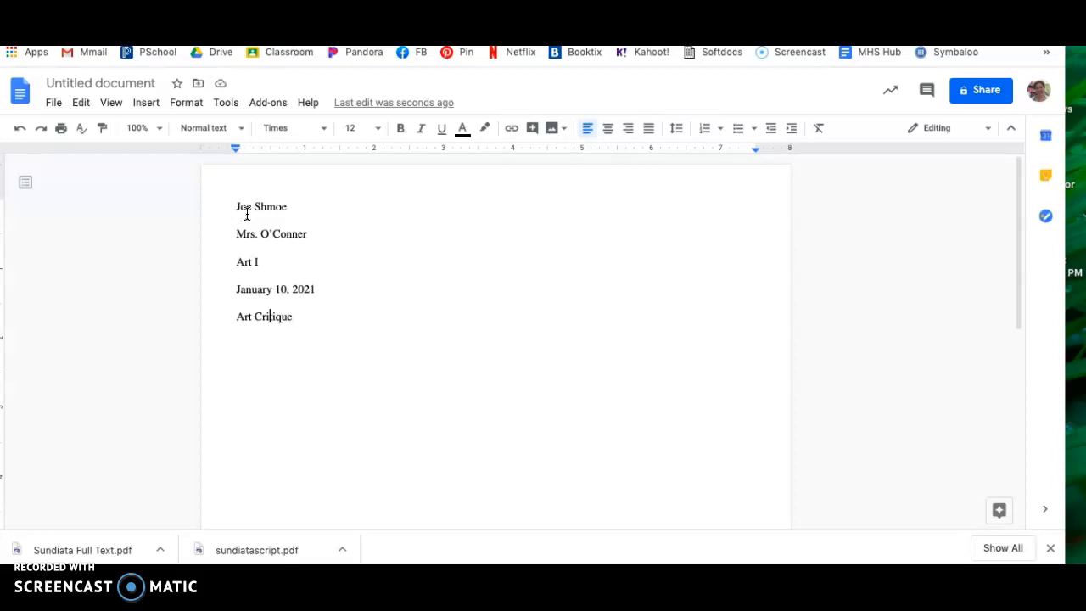
pyautogui.write('Line')
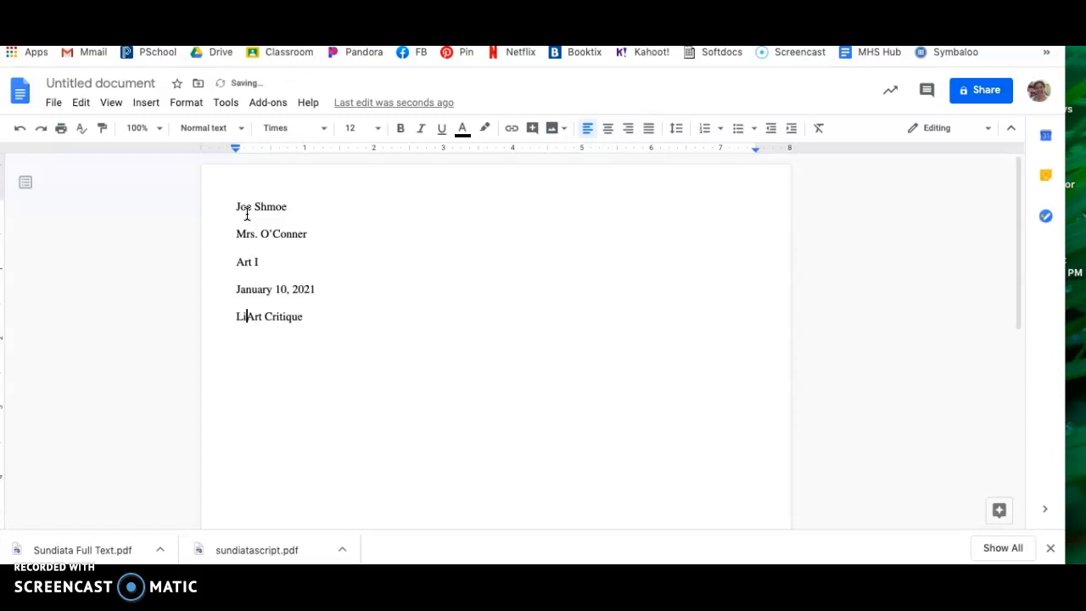
pyautogui.press('Left')
pyautogui.press('Left')
pyautogui.press('Left')
pyautogui.press('Left')
pyautogui.press('Left')
pyautogui.press('Down')
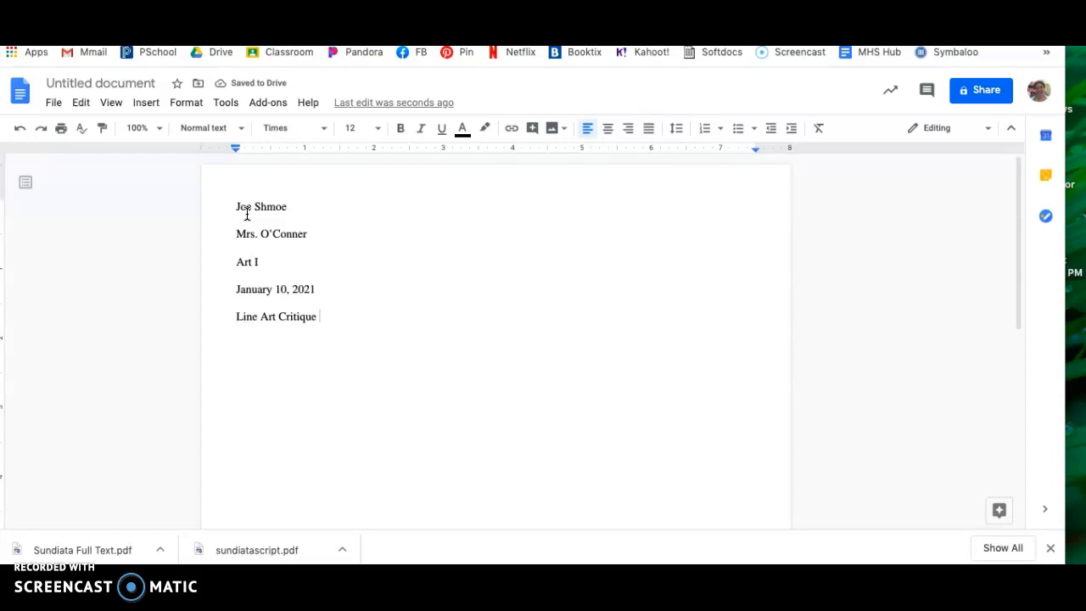
# - Center the title line and start a left-aligned paragraph with an indented first line below it
pyautogui.click(612, 130)
pyautogui.click(545, 317)
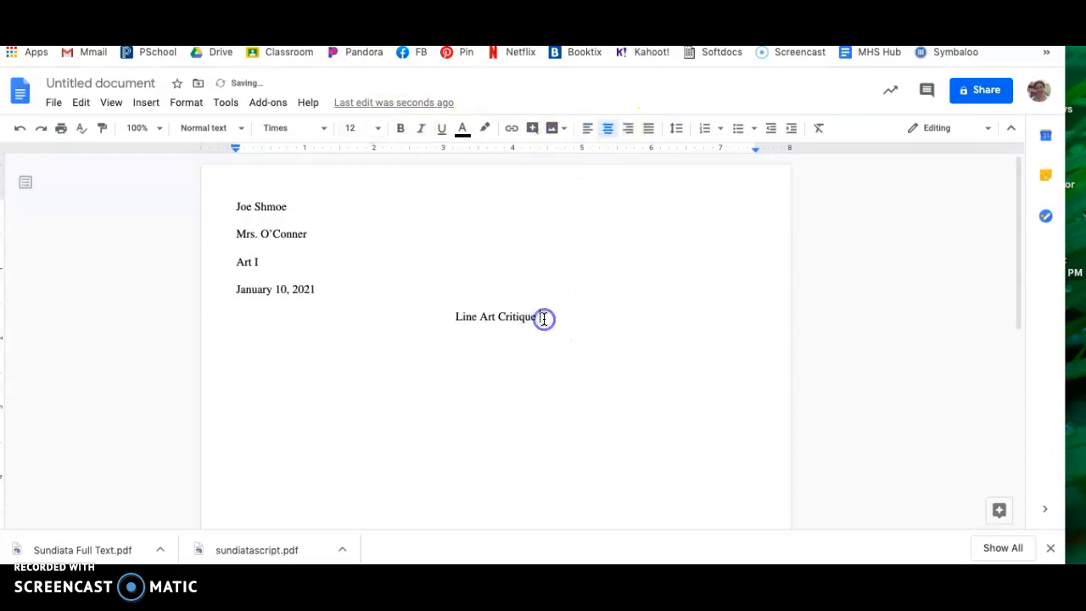
pyautogui.press('Return')
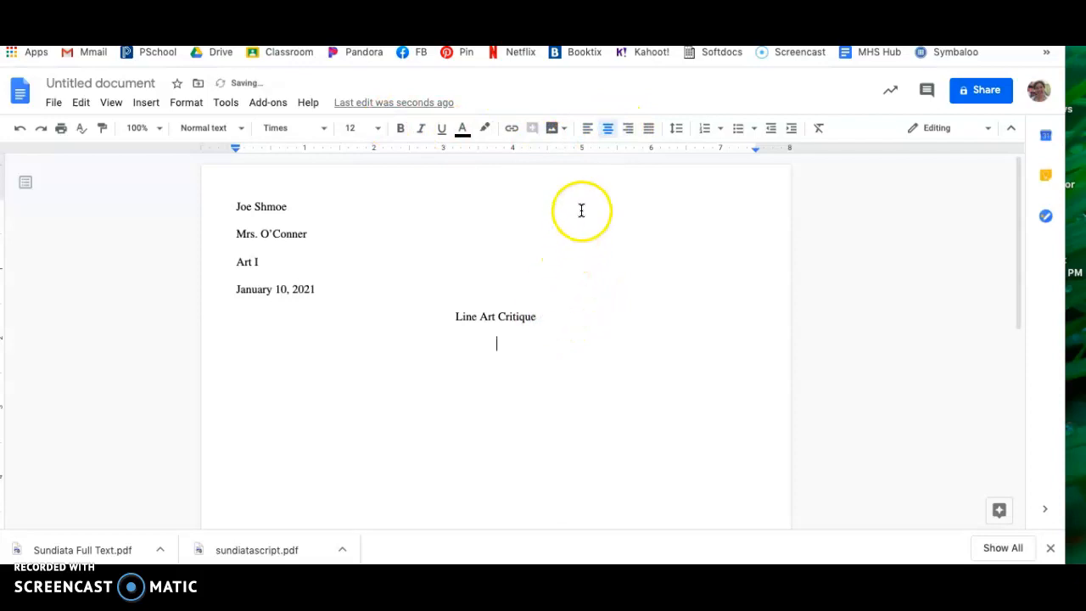
pyautogui.click(588, 133)
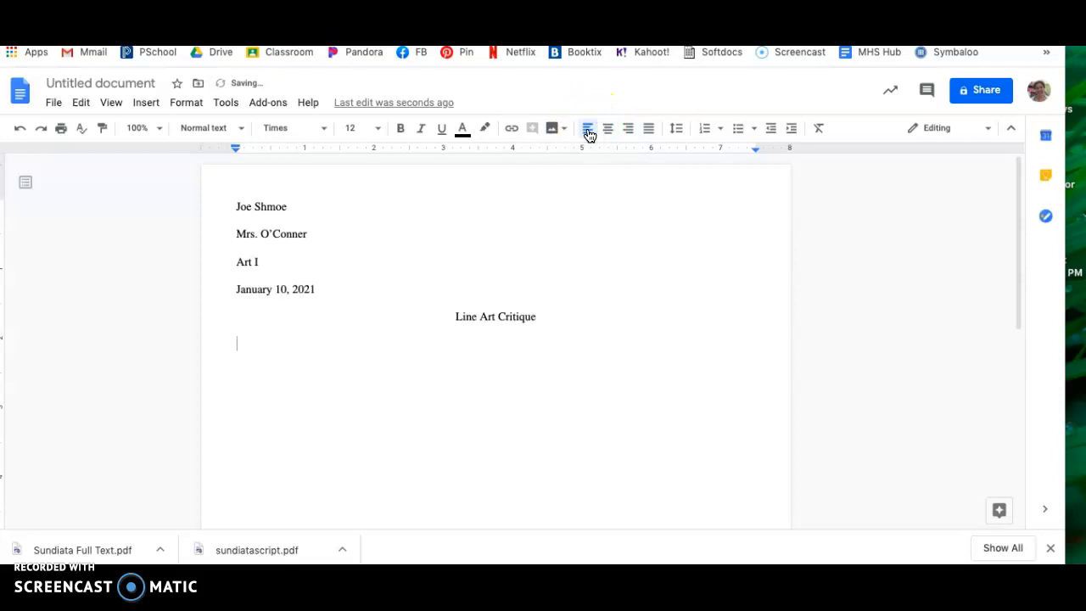
pyautogui.press('Tab')
# - Copy the highlighted Artist Statement topics from the 2D Grading Rubric document and paste them into the critique's indented body paragraph
pyautogui.click(609, 34)
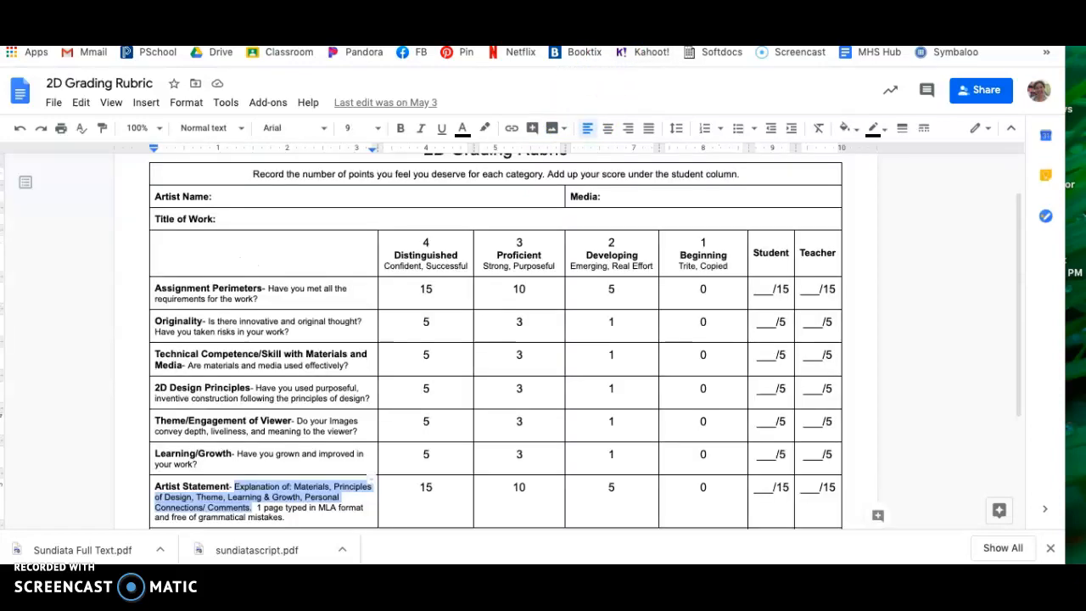
pyautogui.rightClick(245, 499)
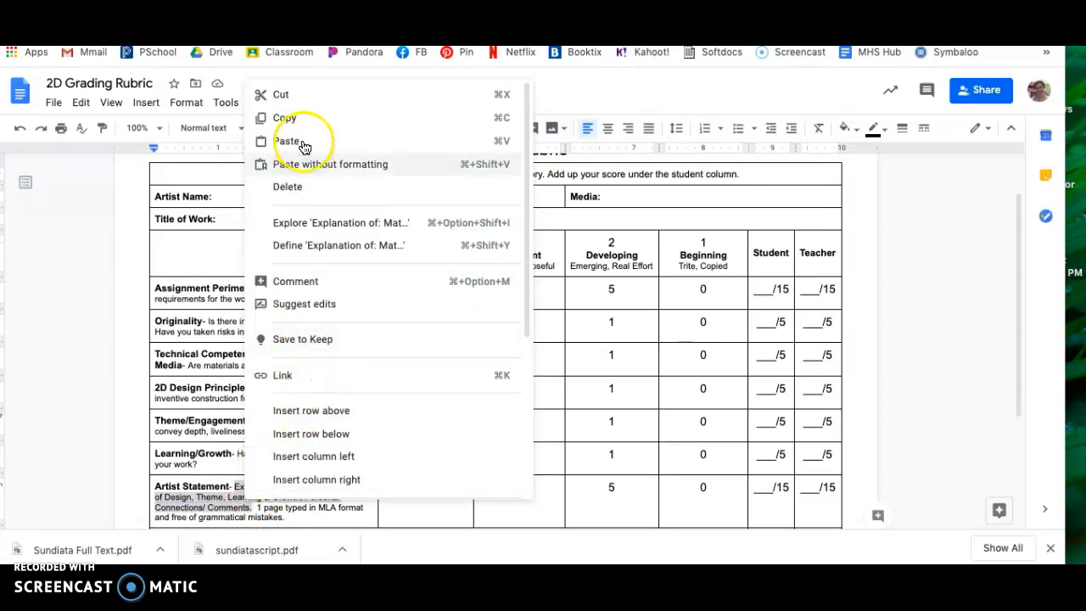
pyautogui.click(293, 117)
pyautogui.click(475, 7)
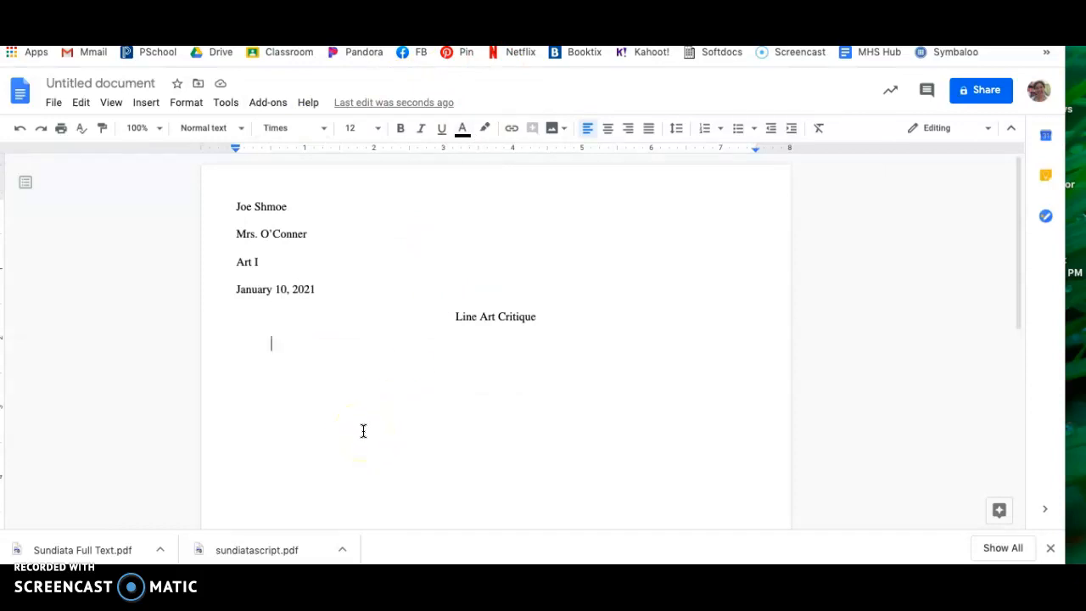
pyautogui.hotkey('ctrl', 'v')
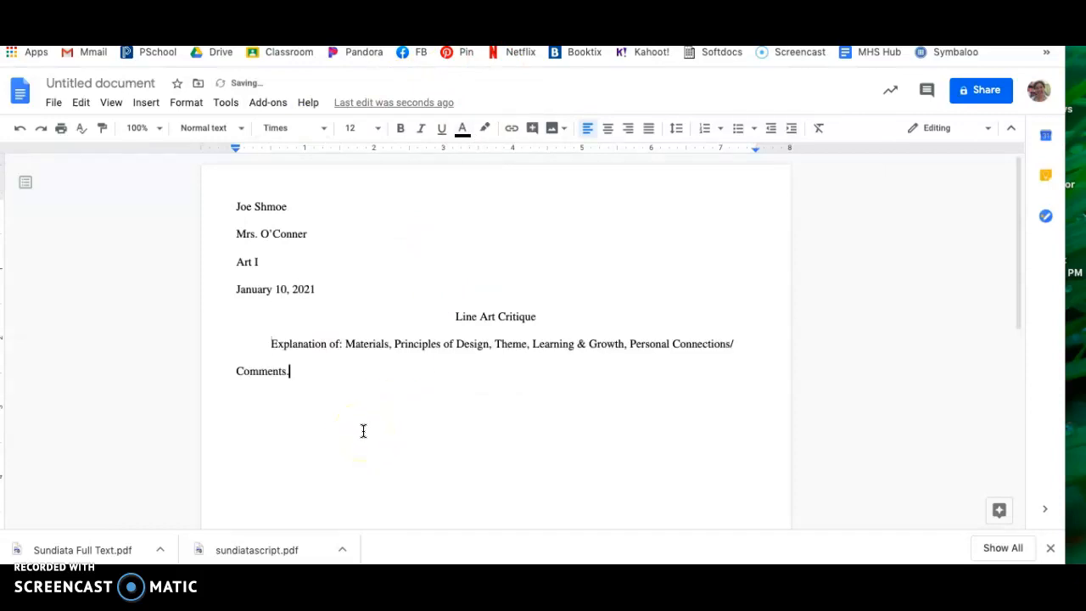
# - Replace "Explanation of:" at the start of the body paragraph with "I created “Lines in Motion” with pencil and colored pencil."
pyautogui.click(311, 365)
pyautogui.click(345, 348)
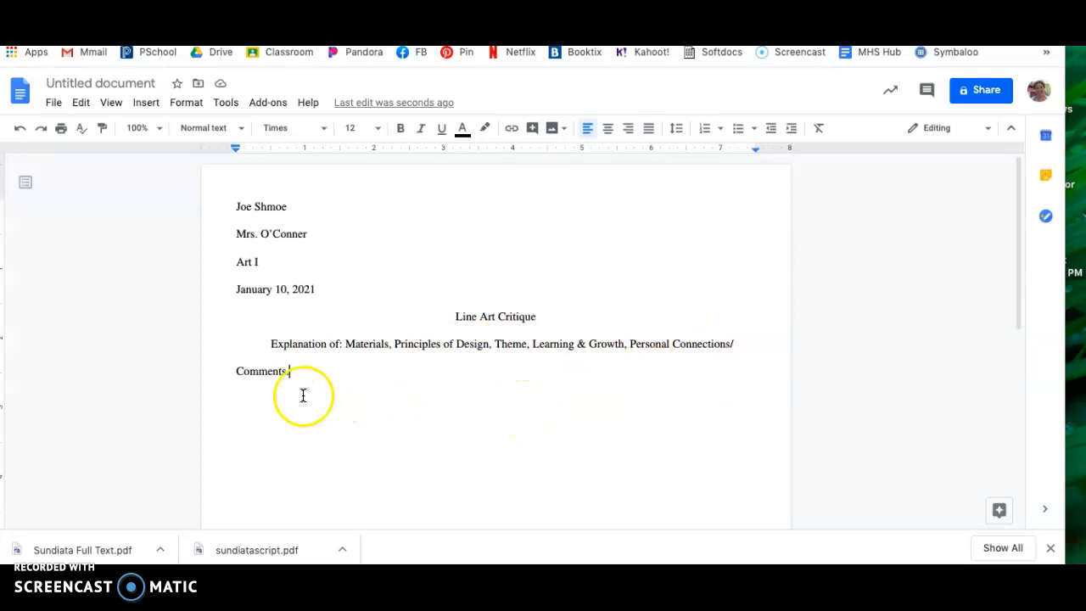
pyautogui.click(272, 345)
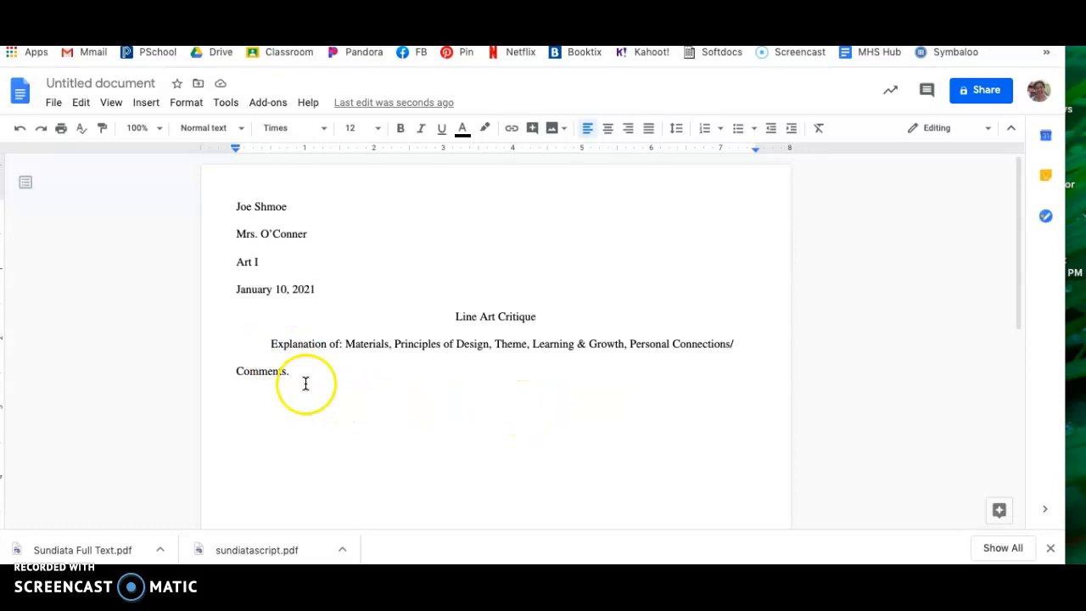
pyautogui.moveTo(346, 345); pyautogui.dragTo(266, 343)
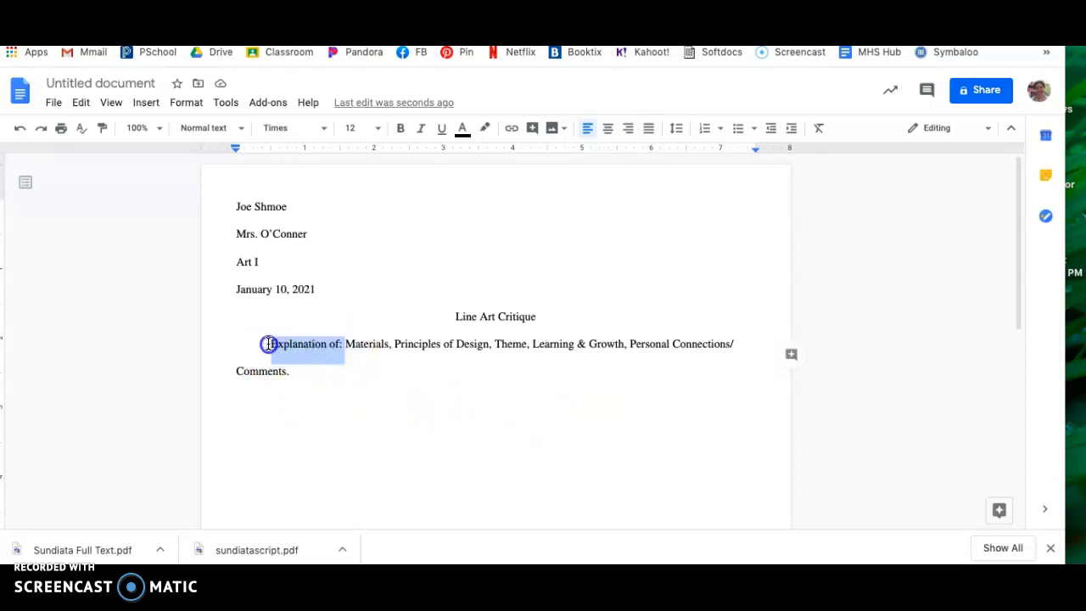
pyautogui.press('BackSpace')
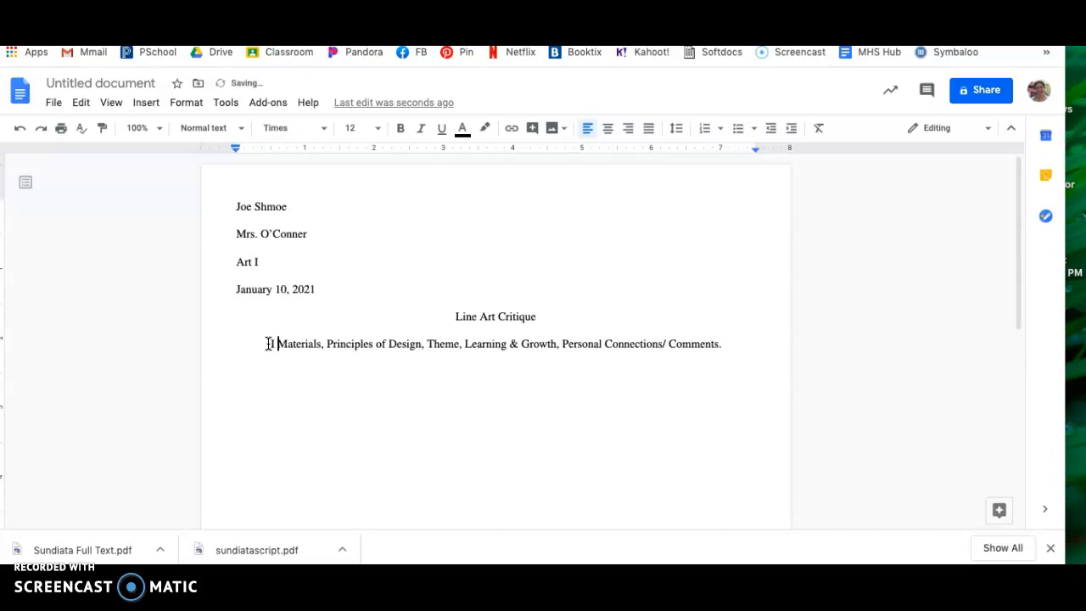
pyautogui.write('created ')
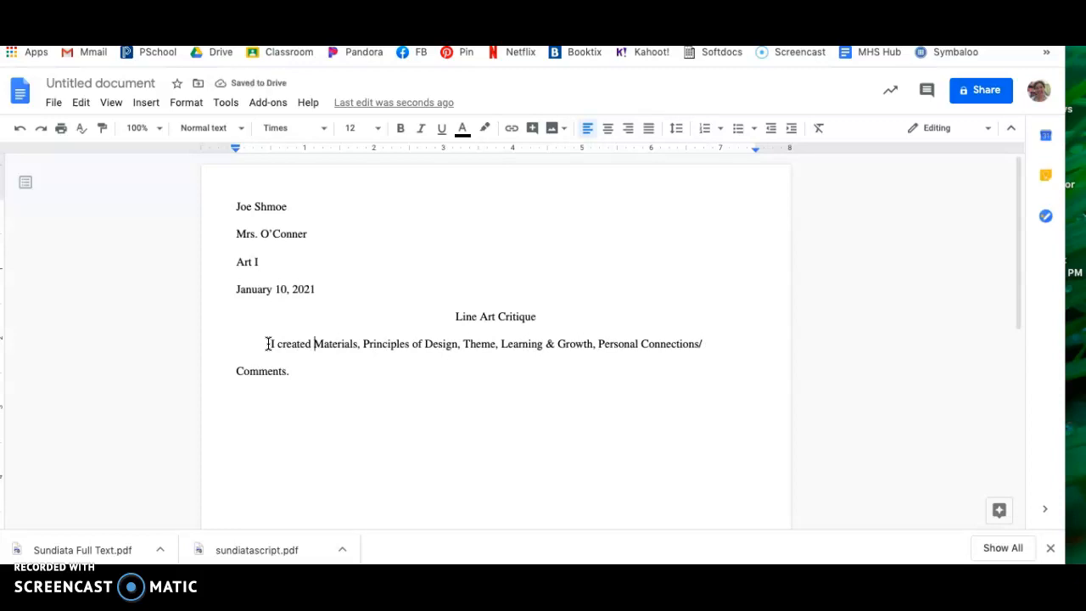
pyautogui.write('"')
pyautogui.write('Lines in')
pyautogui.write('Motion')
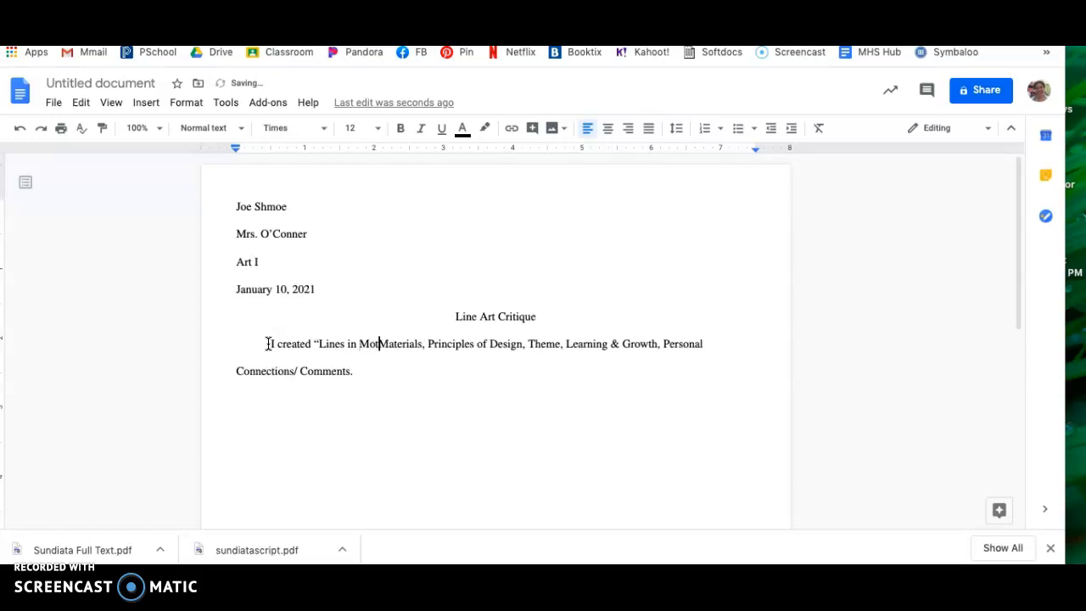
pyautogui.write('”')
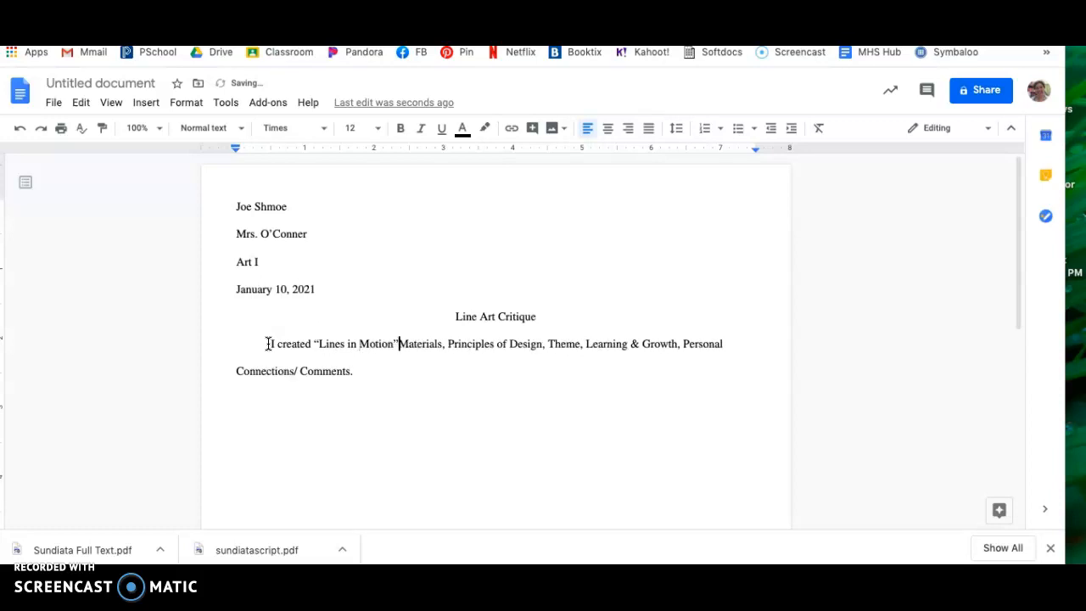
pyautogui.write(' with ')
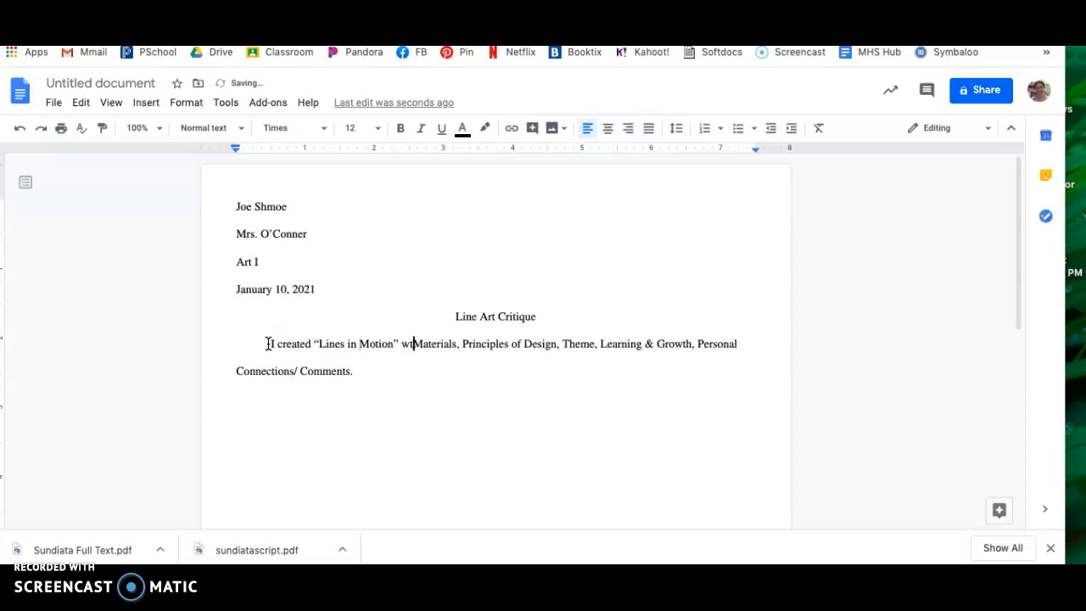
pyautogui.write('pencil an')
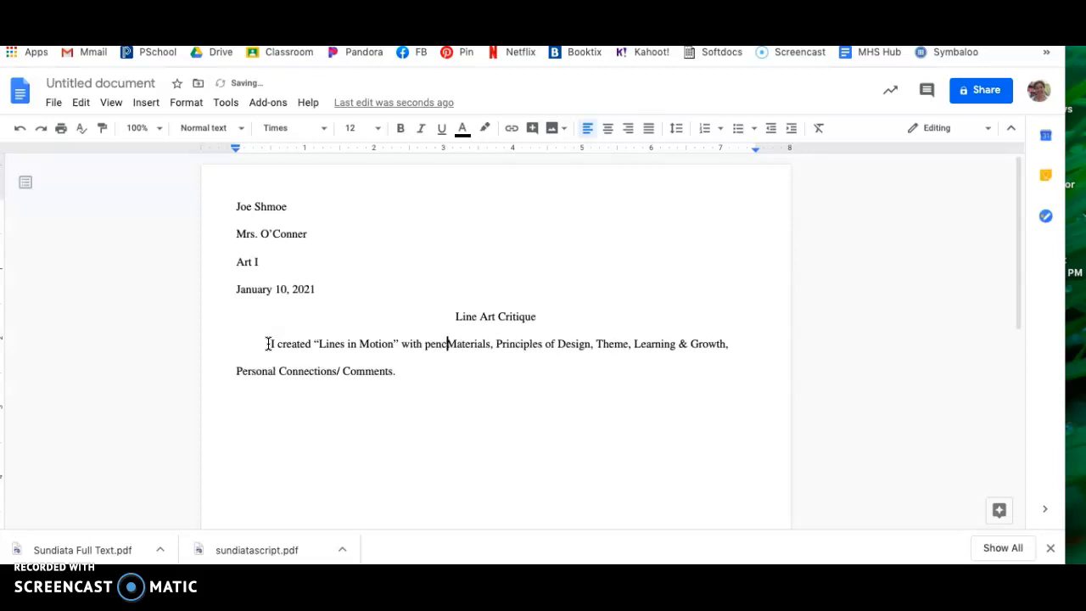
pyautogui.write('d ')
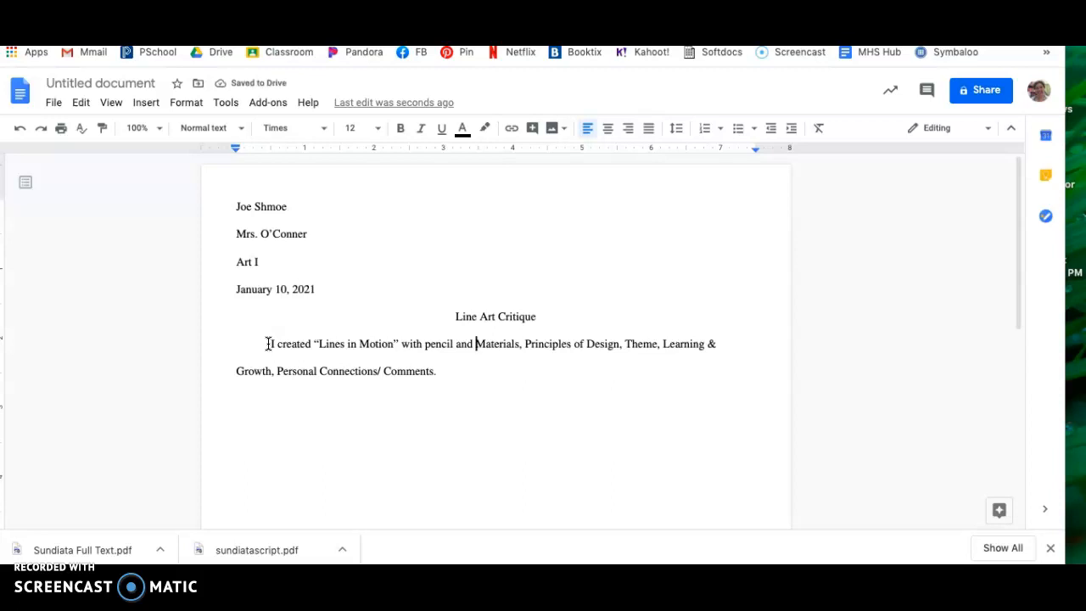
pyautogui.write('colored pen')
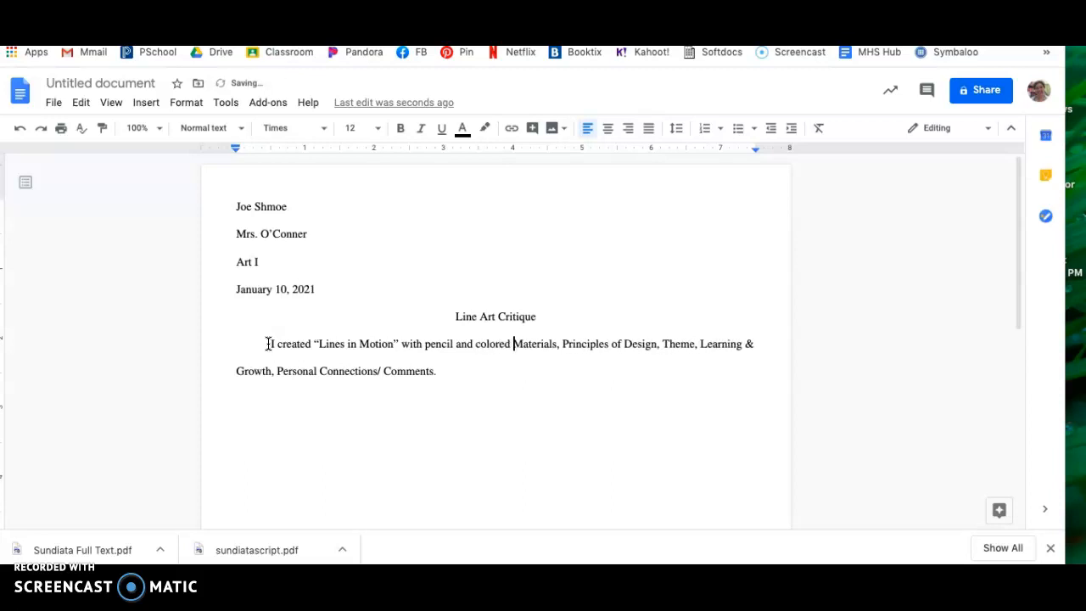
pyautogui.write('cil.')
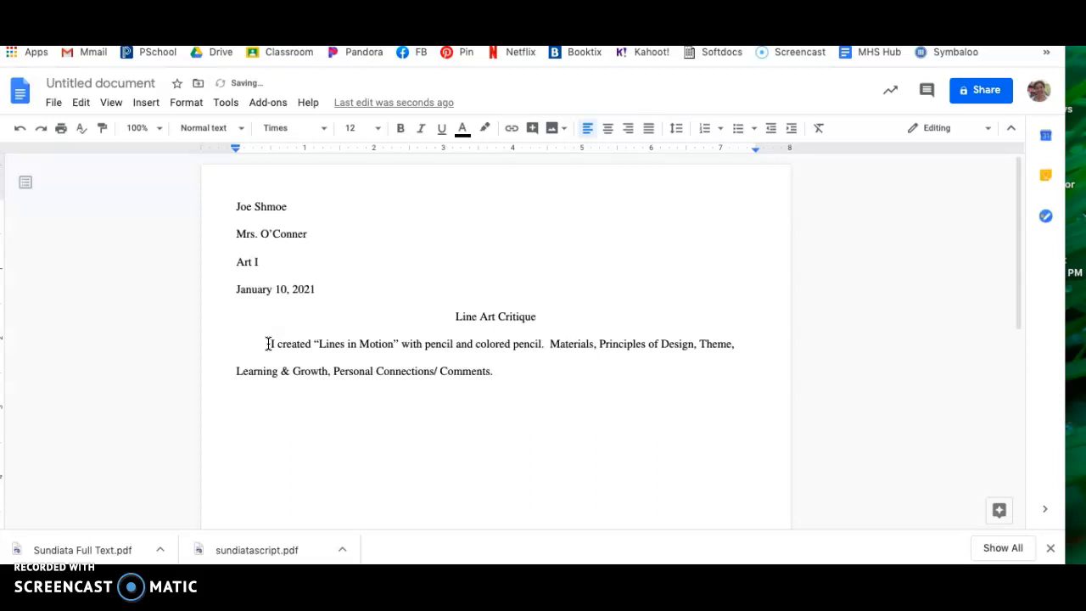
# - Replace "Materials," in the body paragraph with "I chose these materials because they were readily at hand, inexpensive, and easy to use."
pyautogui.moveTo(551, 343); pyautogui.dragTo(599, 346)
pyautogui.press('BackSpace')
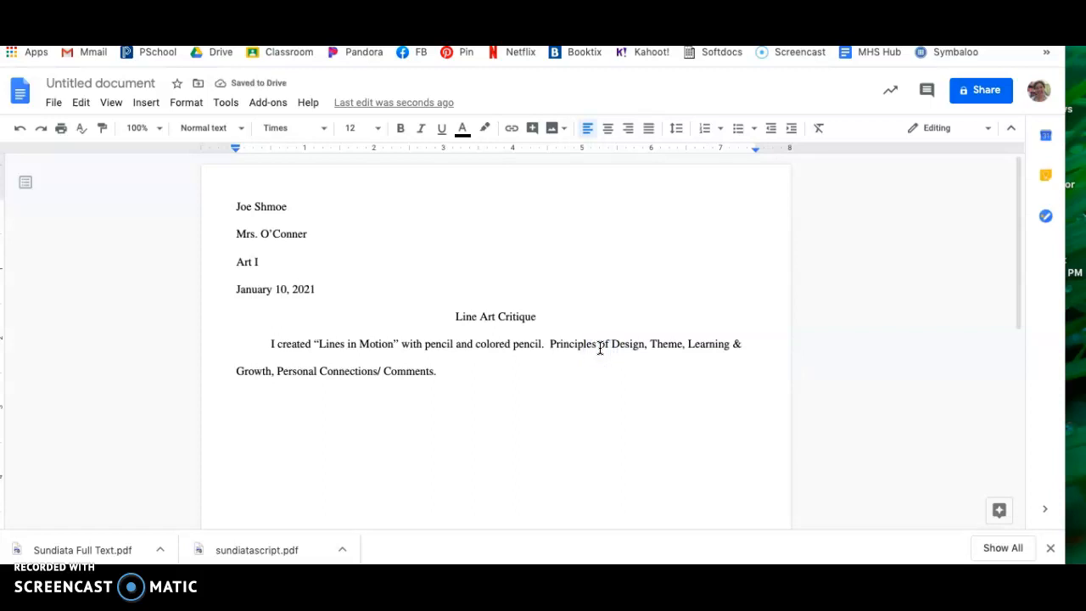
pyautogui.write('I chose these ')
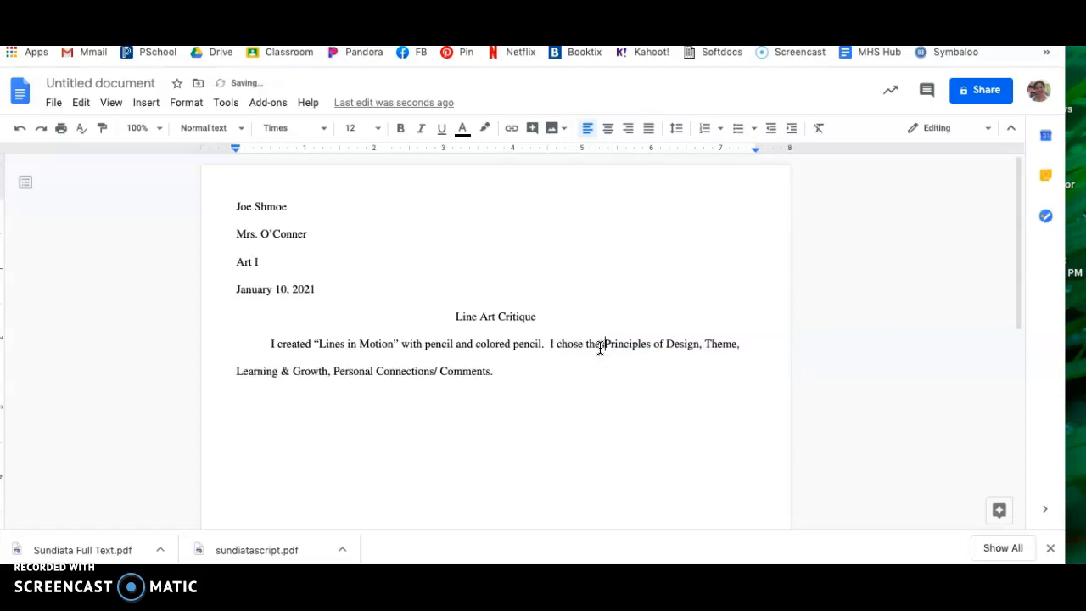
pyautogui.write('materials b')
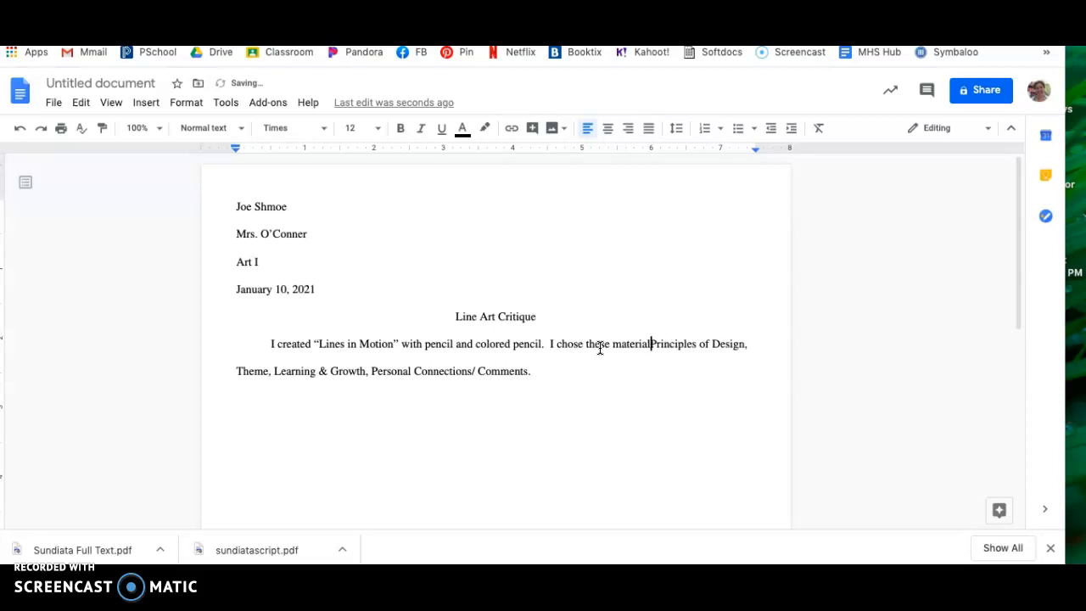
pyautogui.write('ecause')
pyautogui.press('BackSpace')
pyautogui.press('BackSpace')
pyautogui.press('BackSpace')
pyautogui.press('BackSpace')
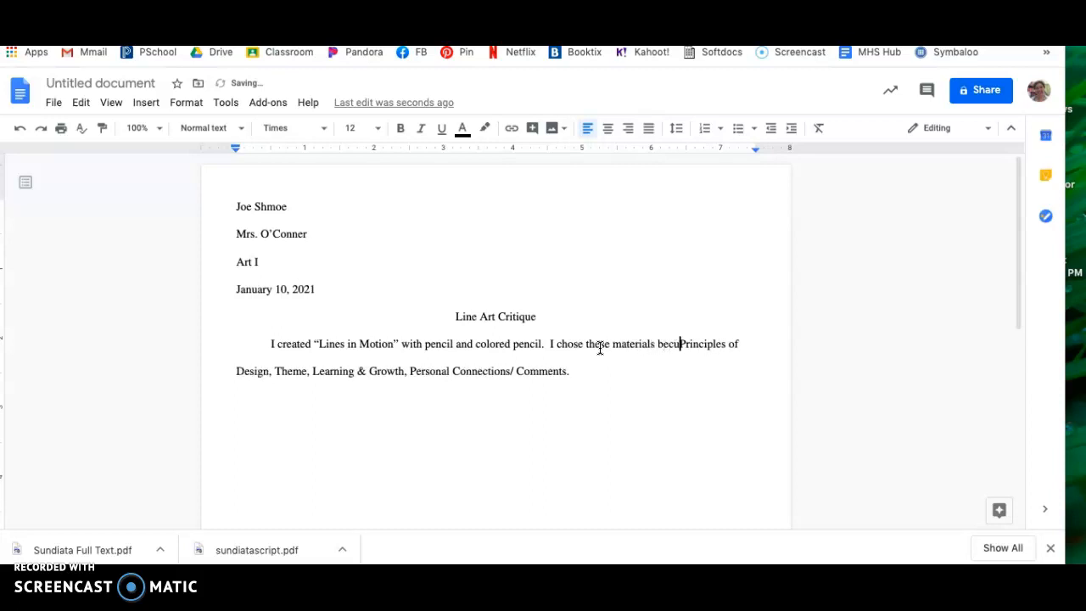
pyautogui.write('ause they were ')
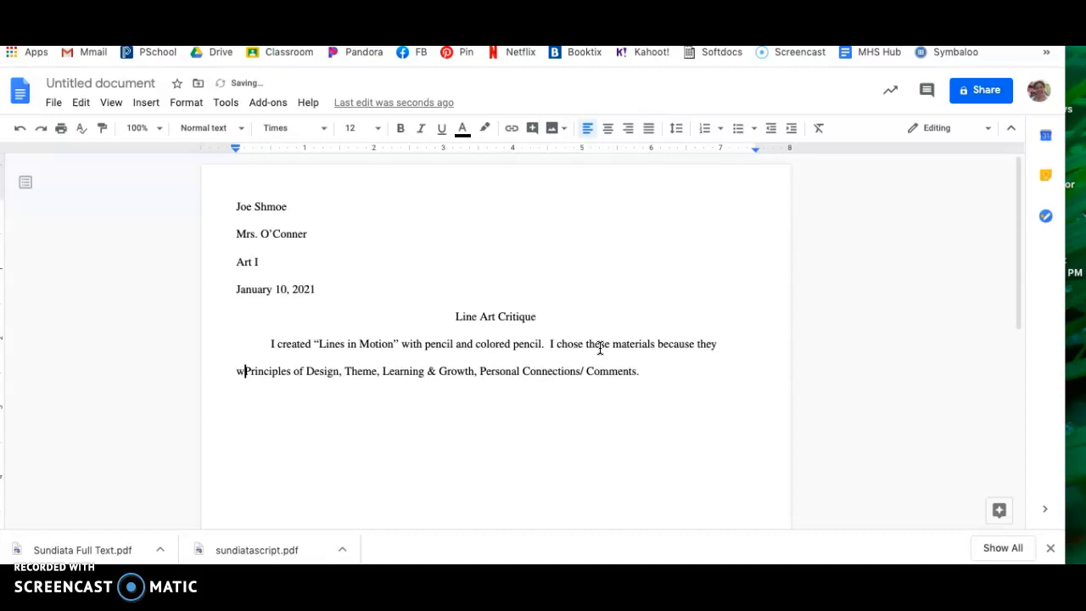
pyautogui.write('readily at ')
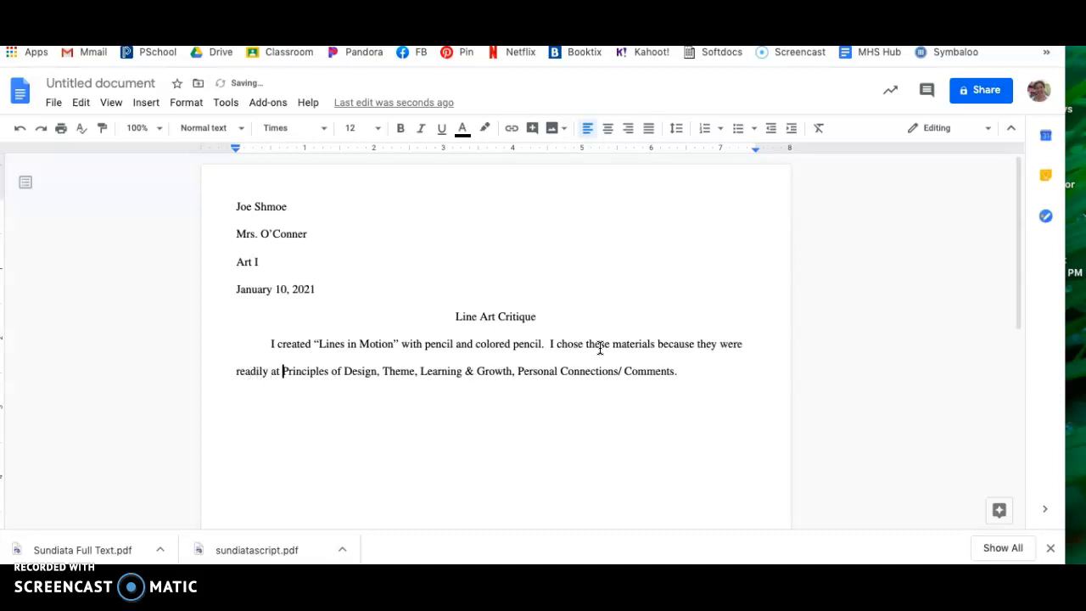
pyautogui.write('hand, ine')
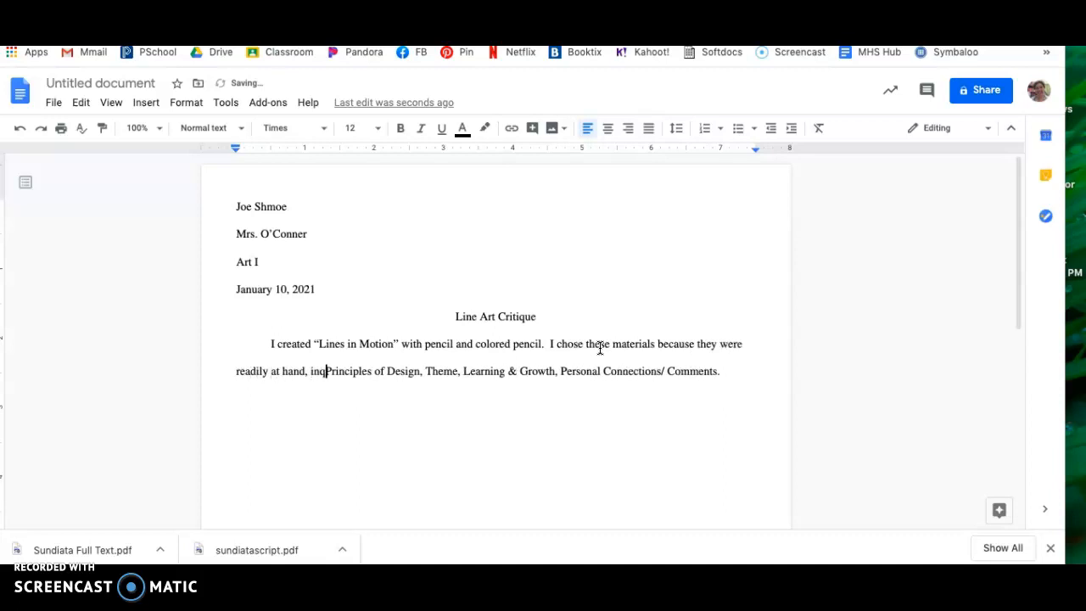
pyautogui.write('xpensive, an')
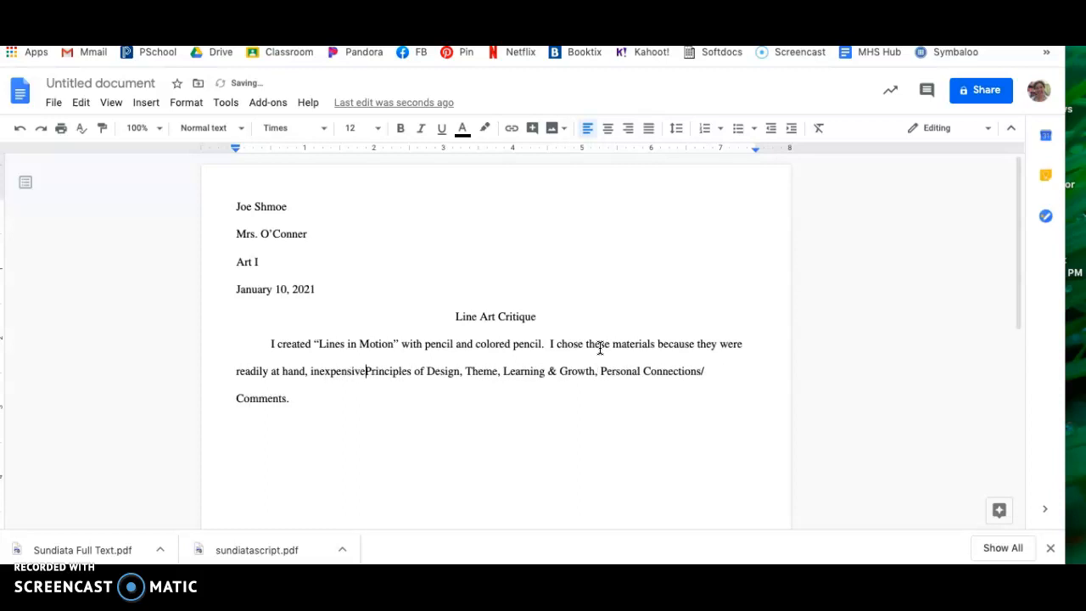
pyautogui.write('d easy to ')
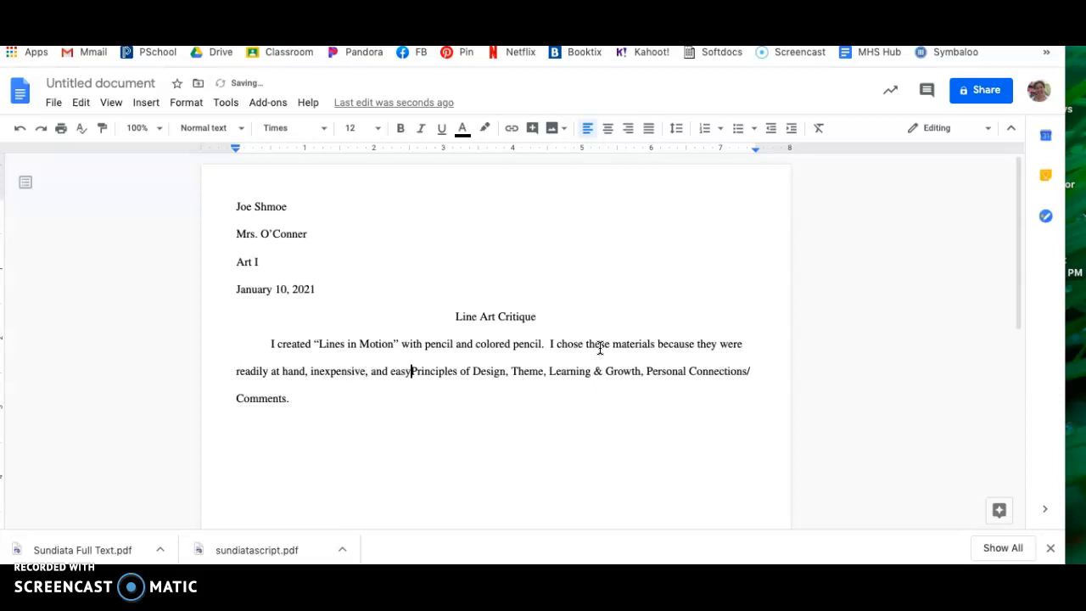
pyautogui.write('use.')
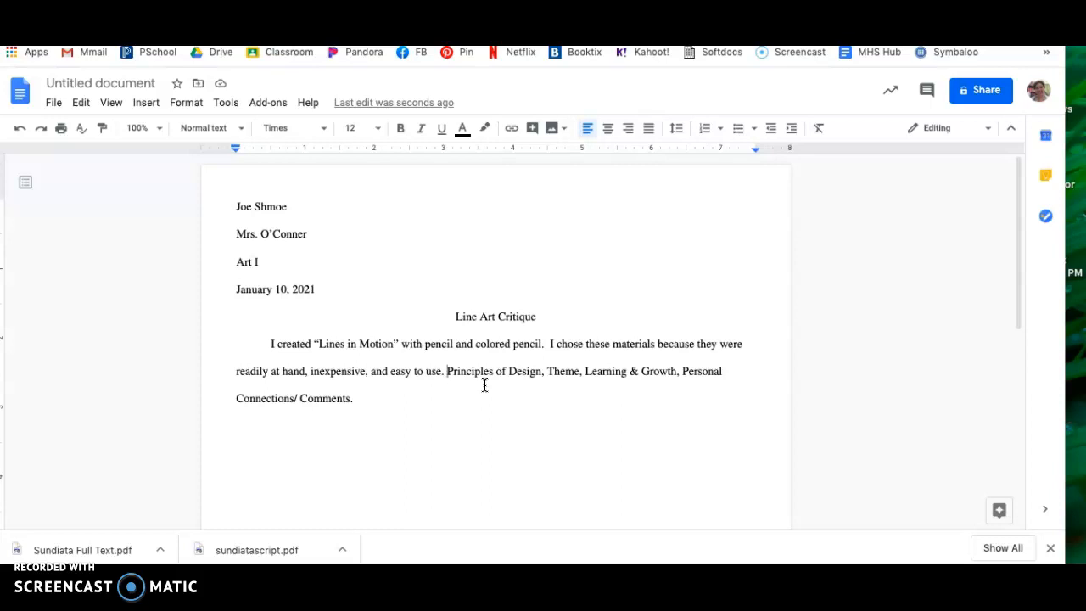
# - Add the sentence "I felt that unity was the driving force behind my work." before "Principles of Design"
pyautogui.write('I ')
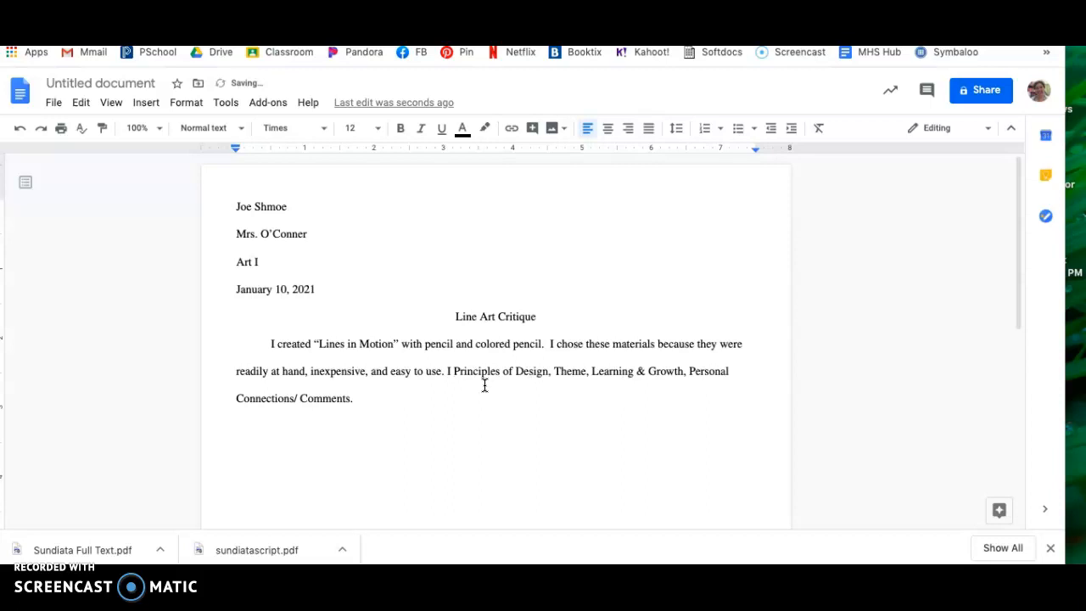
pyautogui.write('felt that ')
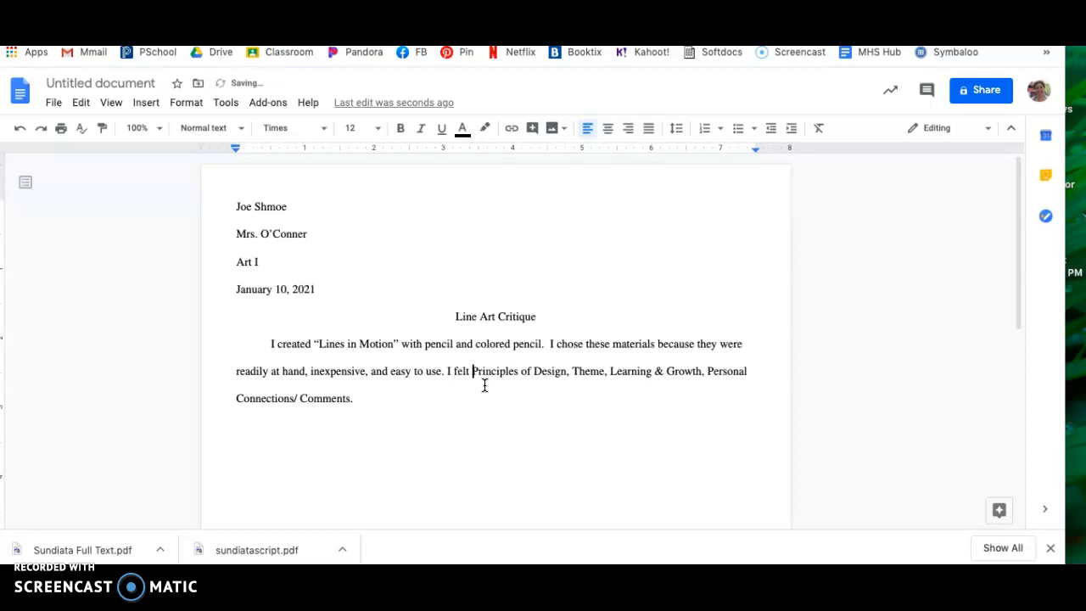
pyautogui.write('unity was ')
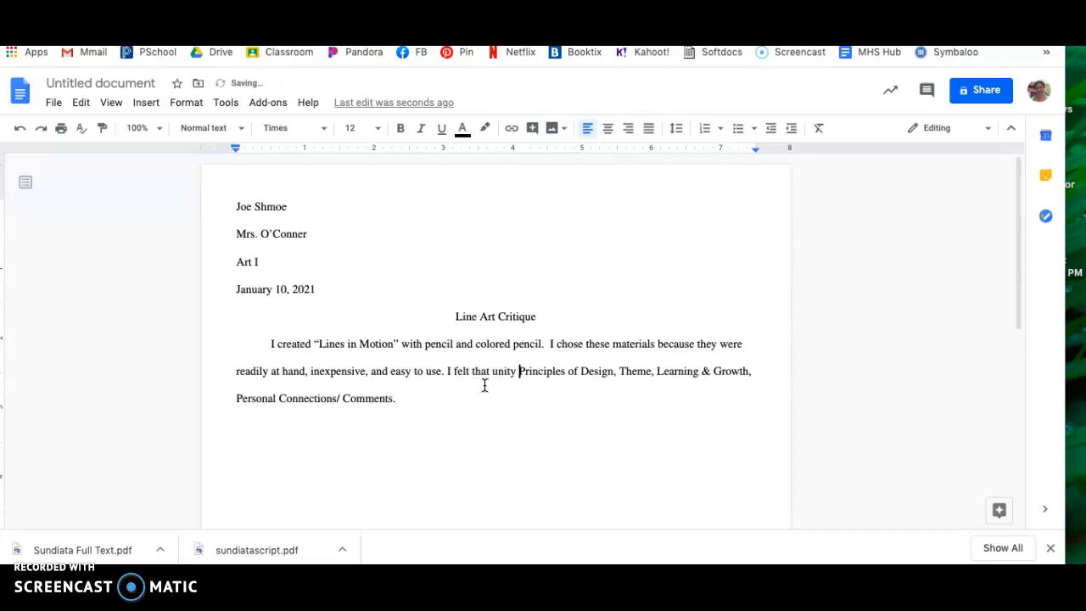
pyautogui.write('the driving ')
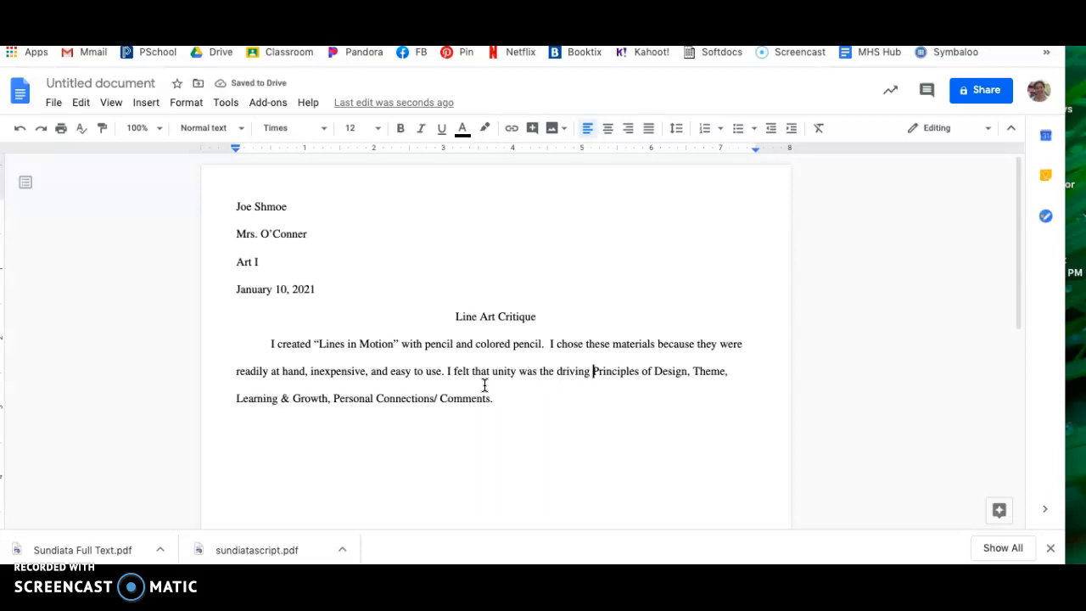
pyautogui.write('force be')
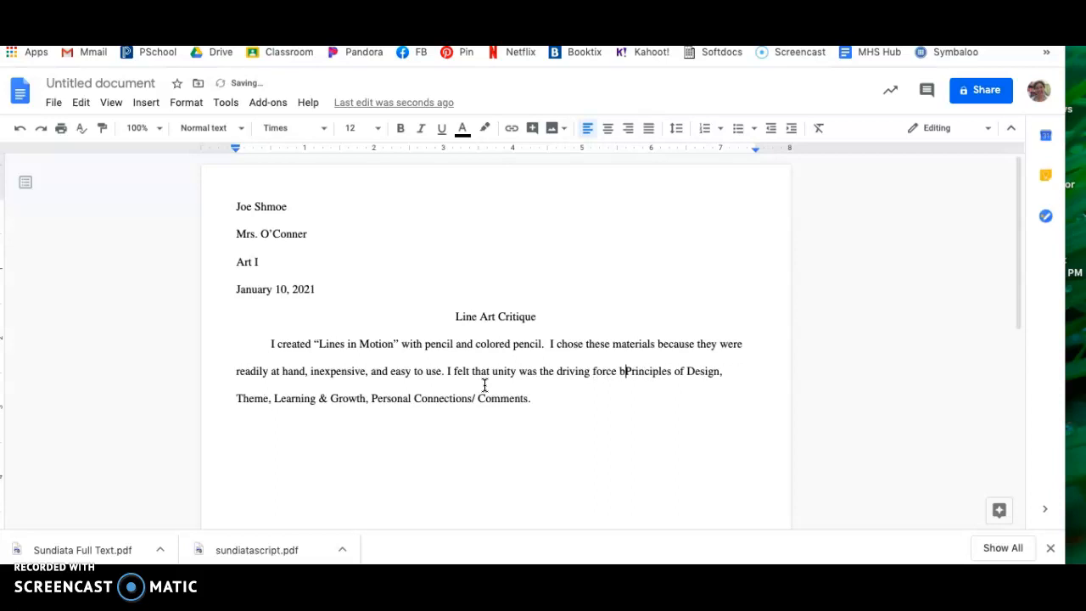
pyautogui.write('hind my ')
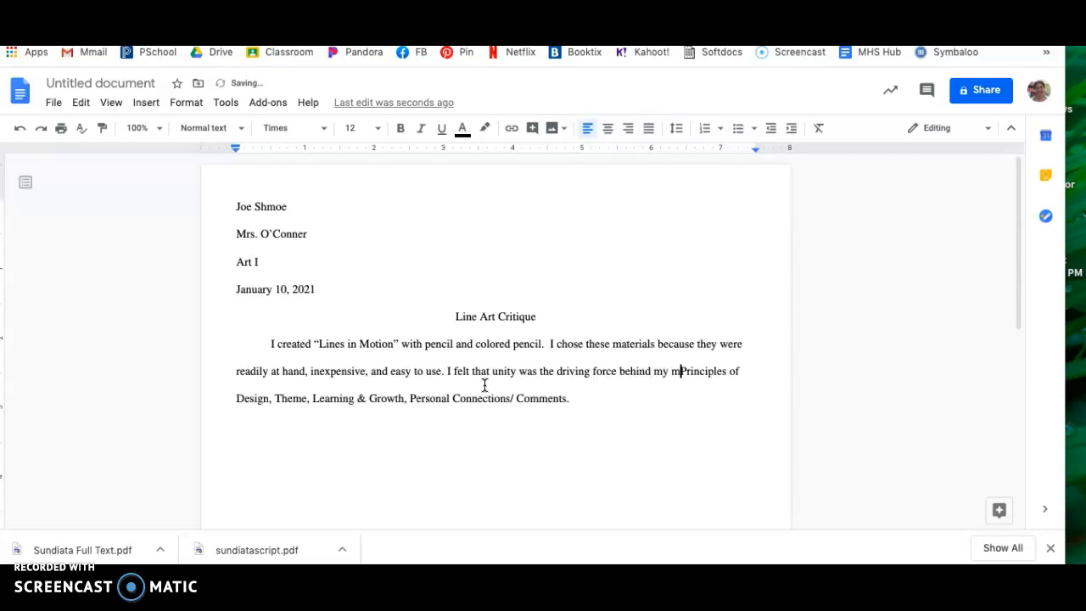
pyautogui.write('work.')
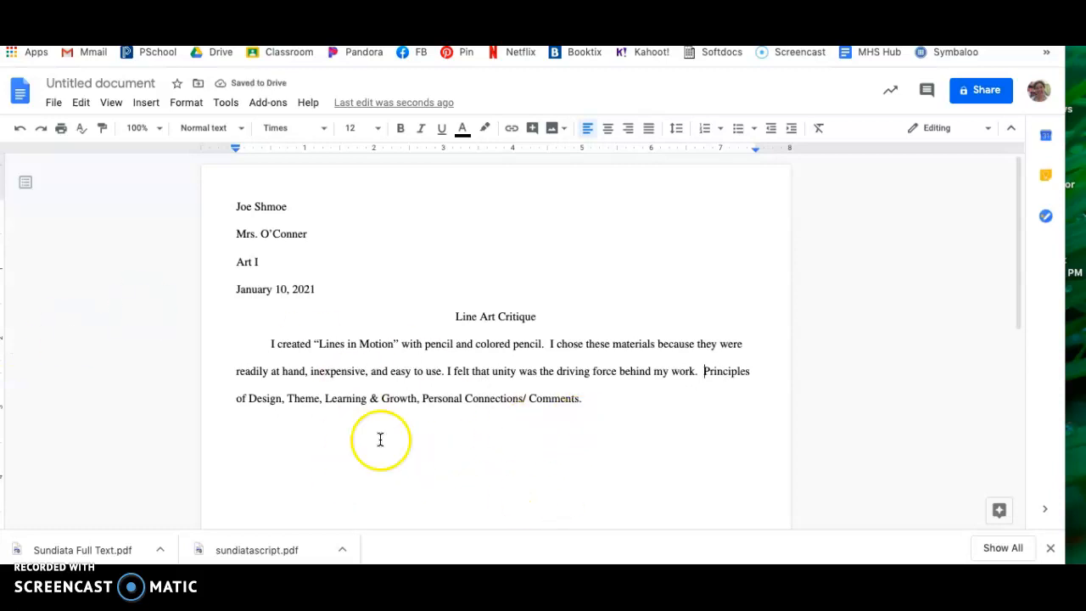
pyautogui.moveTo(1018, 263); pyautogui.dragTo(1028, 492)
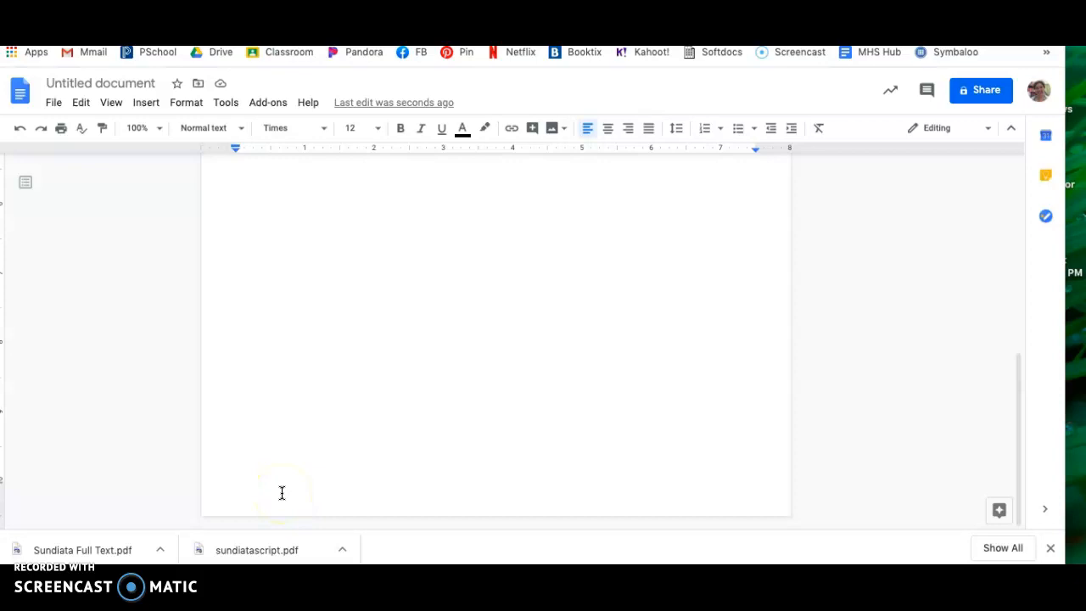
pyautogui.click(1020, 397)
pyautogui.moveTo(1020, 397); pyautogui.dragTo(1032, 189)
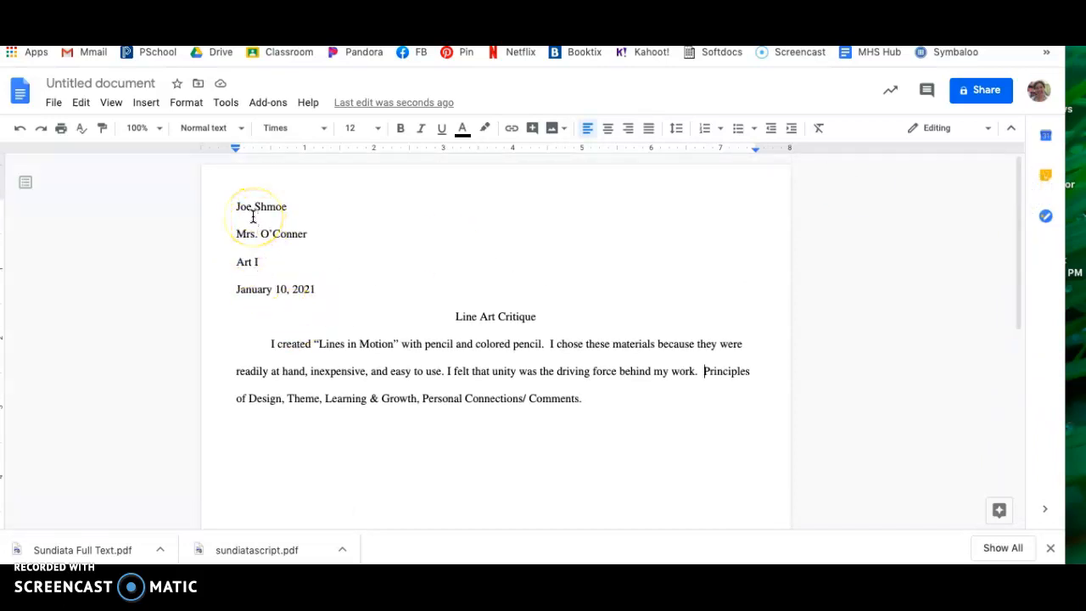
# - Set the document's top and bottom page margins to 1 inch in the page setup
pyautogui.click(54, 103)
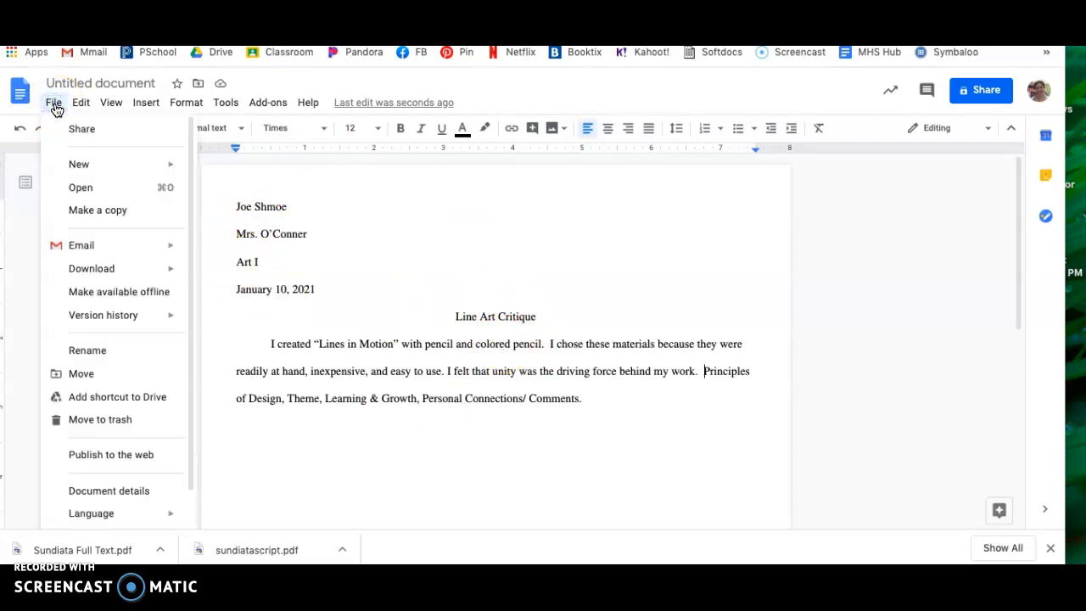
pyautogui.moveTo(192, 390); pyautogui.dragTo(184, 516)
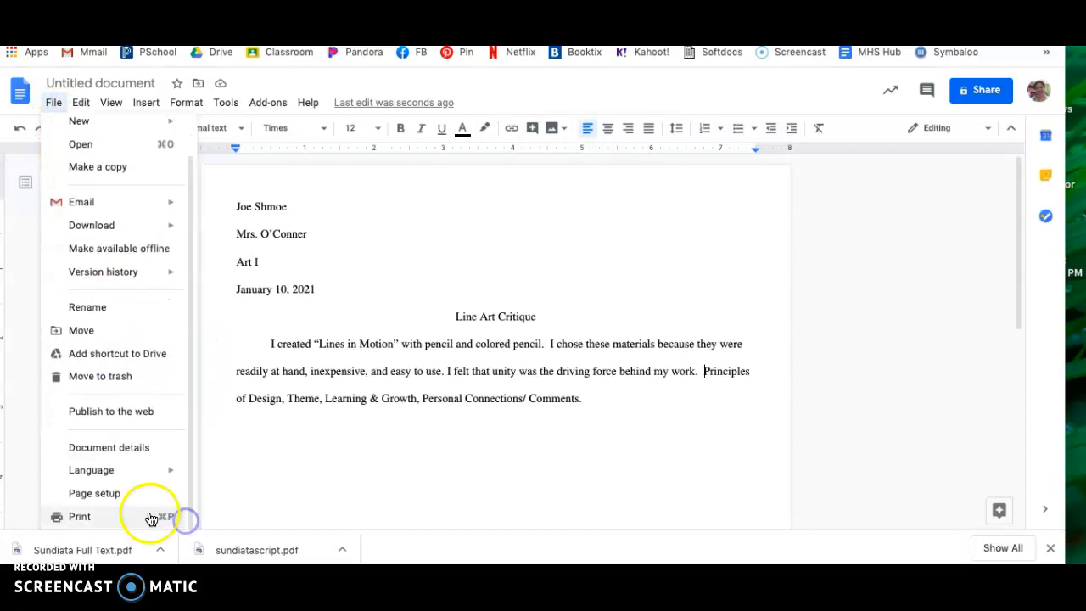
pyautogui.click(116, 503)
pyautogui.click(115, 501)
pyautogui.click(635, 234)
pyautogui.write('1')
pyautogui.click(643, 274)
pyautogui.doubleClick(616, 274)
pyautogui.write('1')
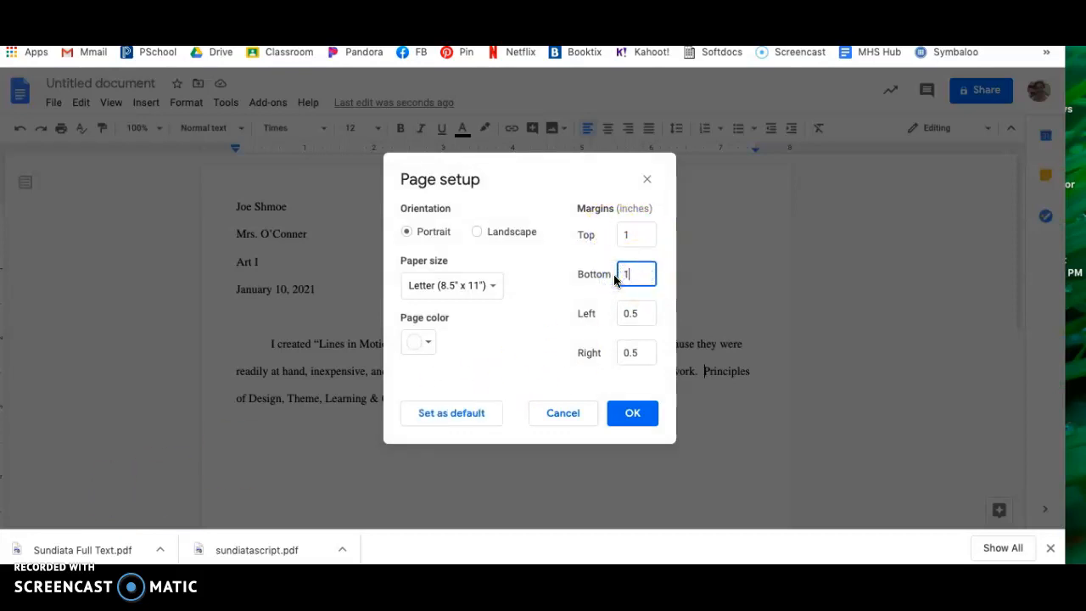
# - Set the left page margin to 1 inch and the right page margin to 2 inches, and apply the page setup
pyautogui.moveTo(638, 314); pyautogui.dragTo(621, 314)
pyautogui.write('1')
pyautogui.moveTo(638, 353); pyautogui.dragTo(616, 353)
pyautogui.write('1')
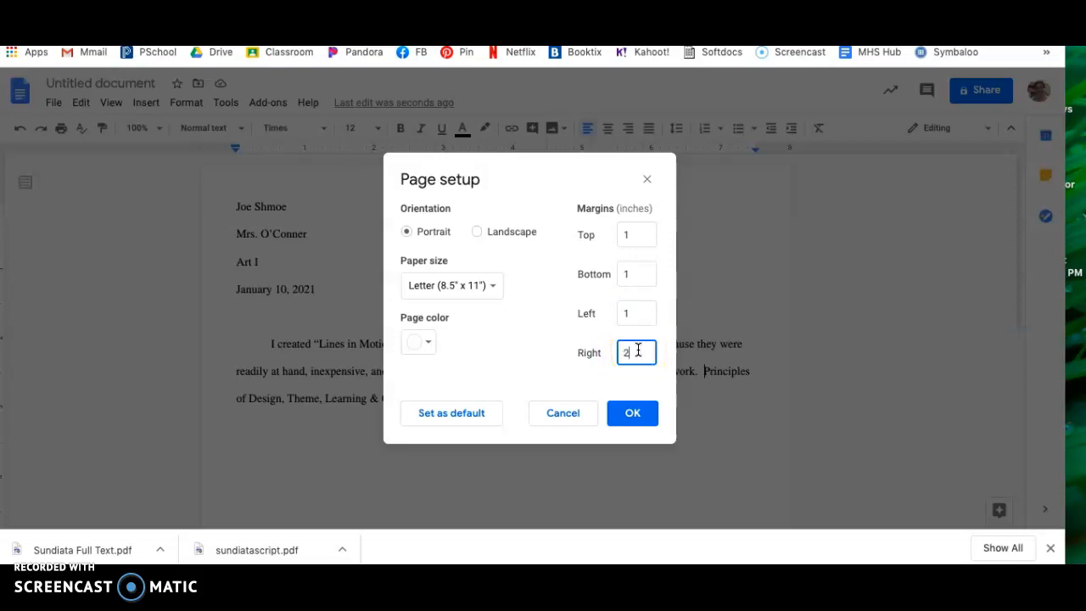
pyautogui.click(640, 411)
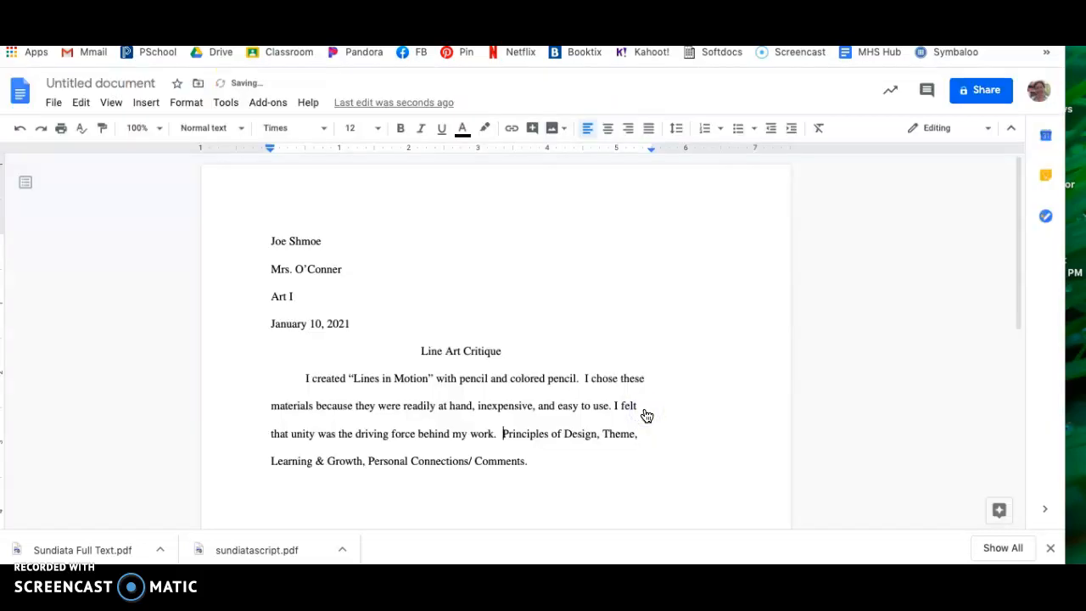
# - Correct the document's right page margin to 1 inch in the page setup
pyautogui.click(322, 383)
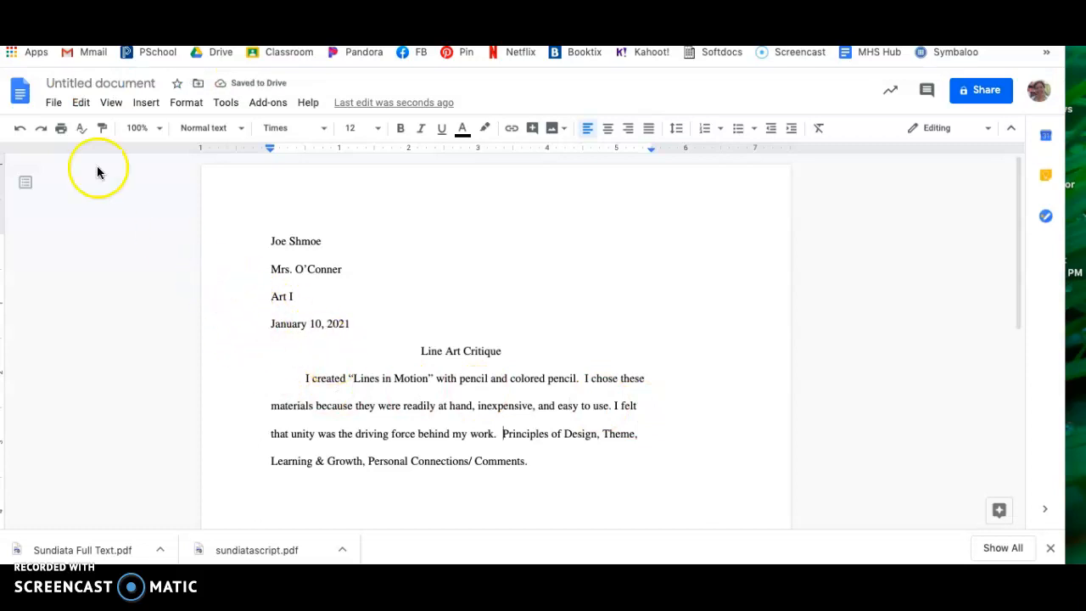
pyautogui.click(51, 106)
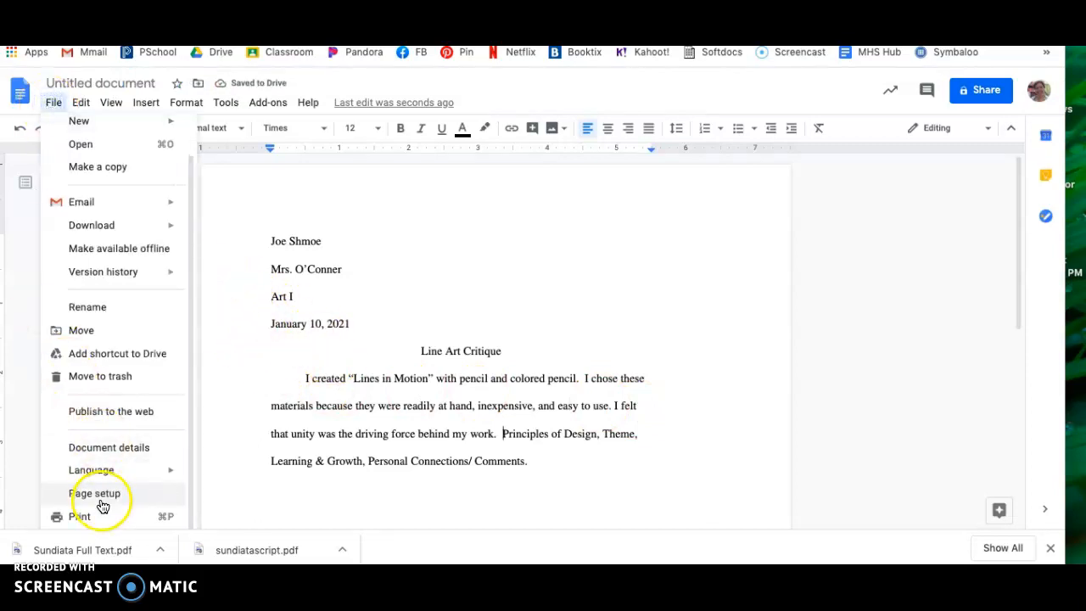
pyautogui.click(100, 496)
pyautogui.doubleClick(627, 353)
pyautogui.write('1')
pyautogui.click(633, 412)
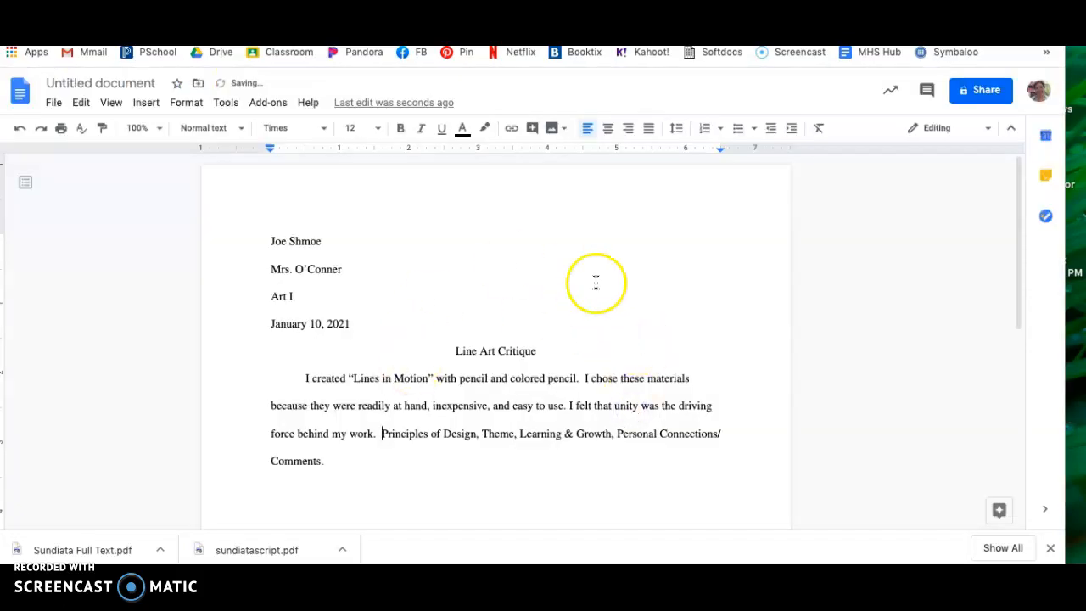
pyautogui.click(445, 433)
pyautogui.click(360, 467)
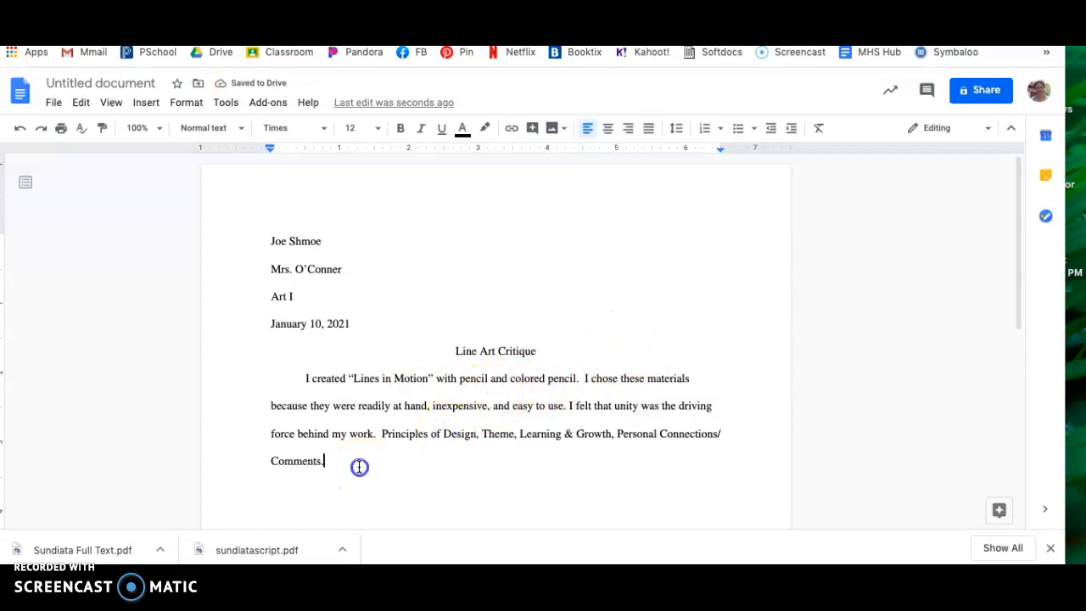
pyautogui.click(1019, 192)
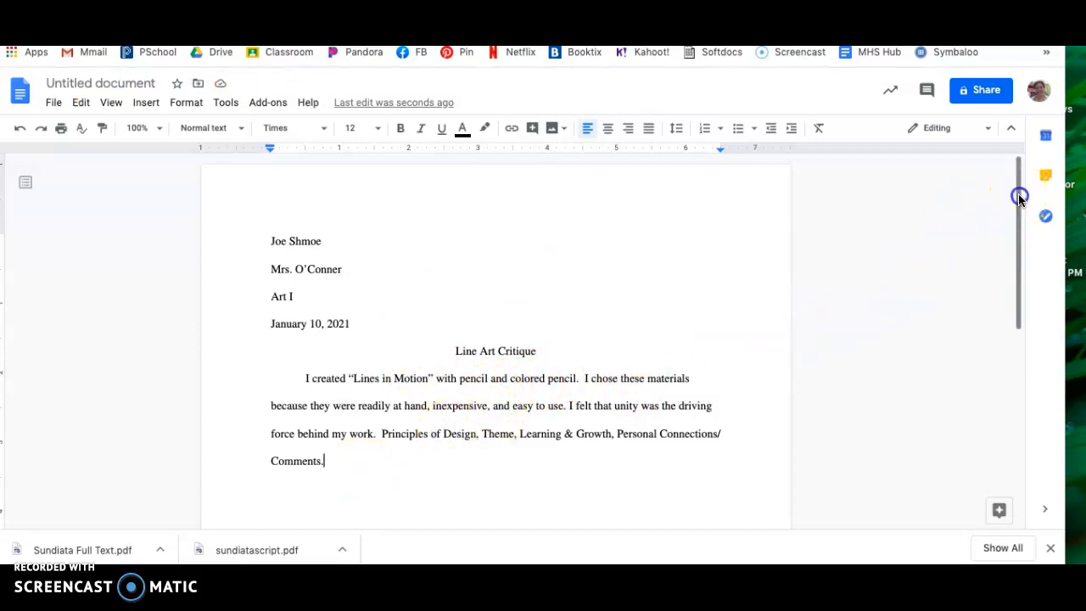
pyautogui.moveTo(1019, 192); pyautogui.dragTo(1000, 397)
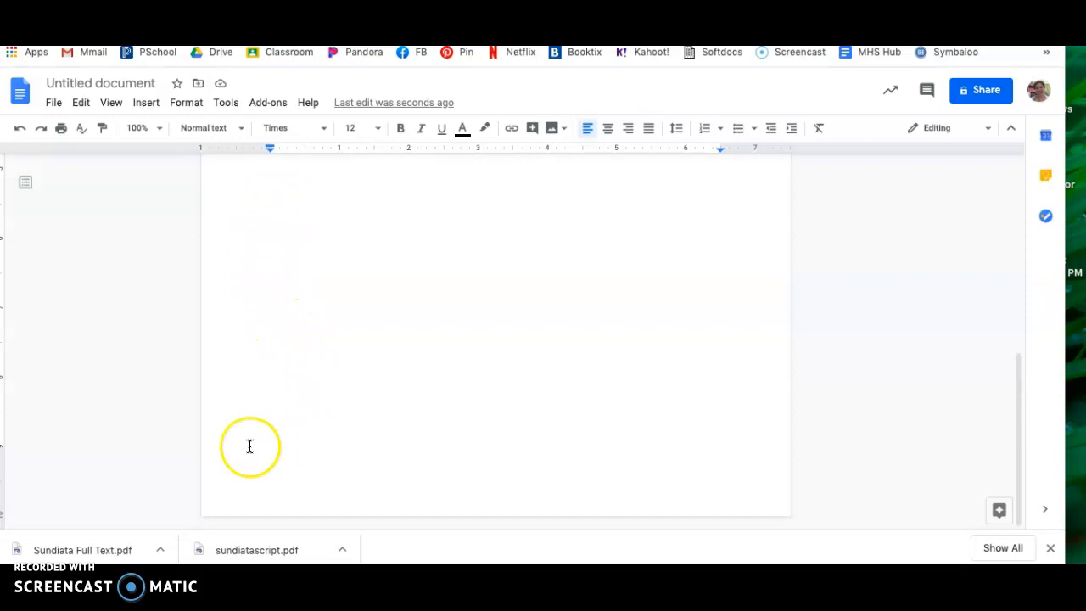
pyautogui.moveTo(1013, 368); pyautogui.dragTo(1019, 164)
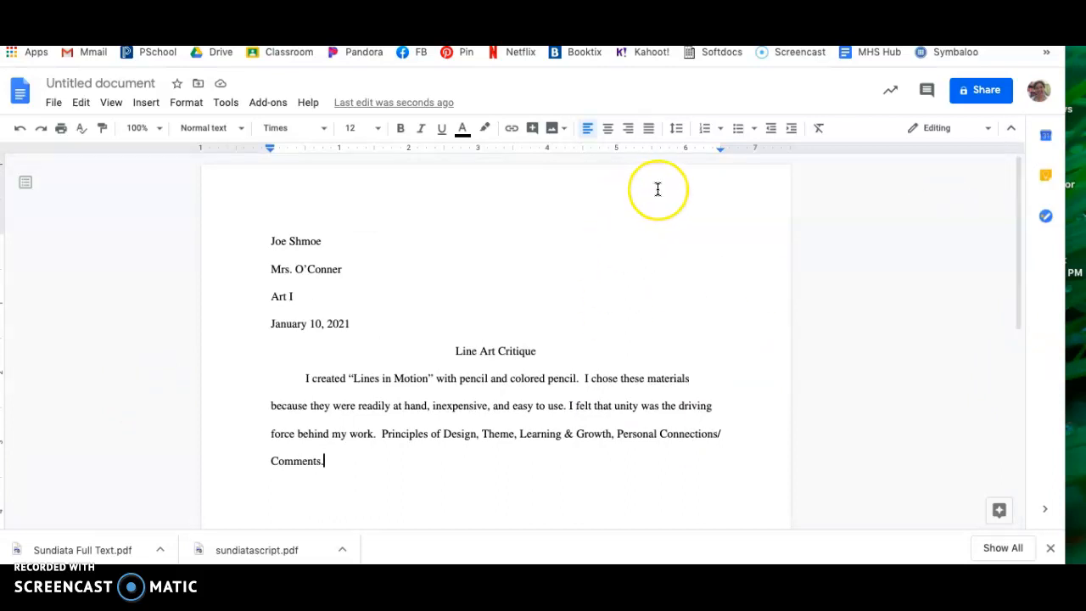